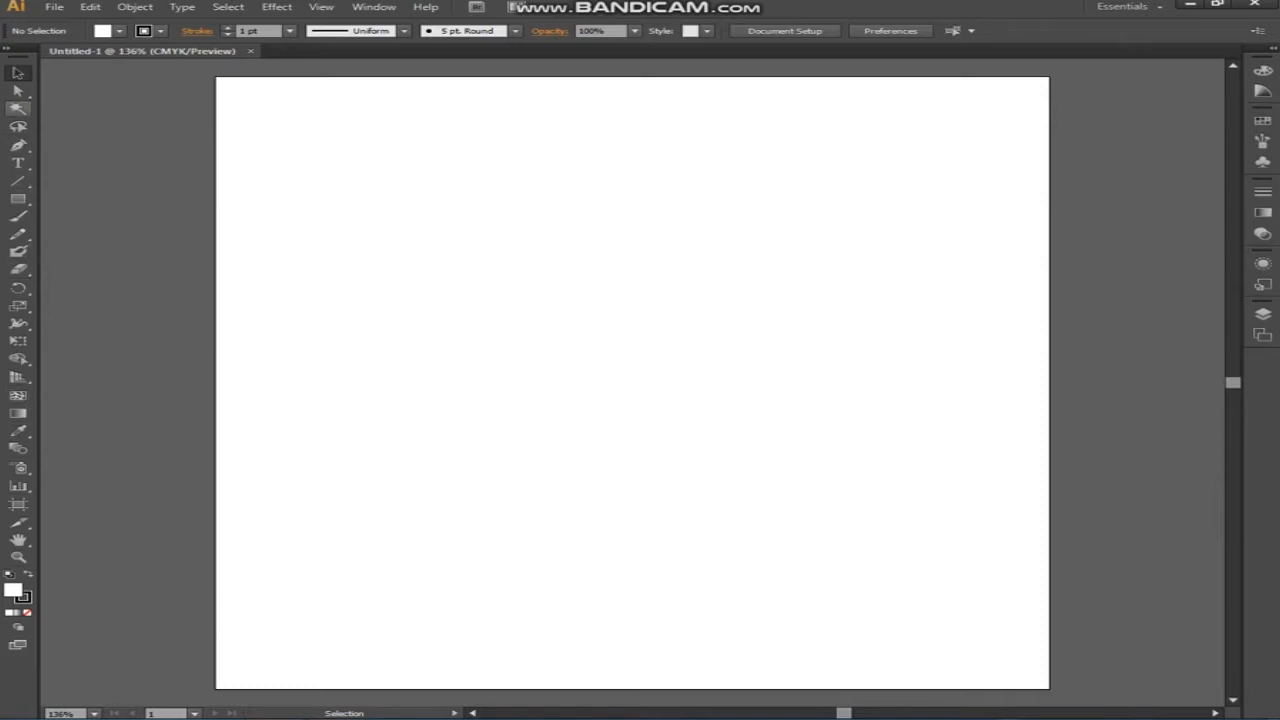
Draw a wide ellipse in the artboard's upper-left area with no stroke and a #ff154d fill
{"action": "left_click_drag", "start_coordinate": [18, 198], "coordinate": [100, 233]}
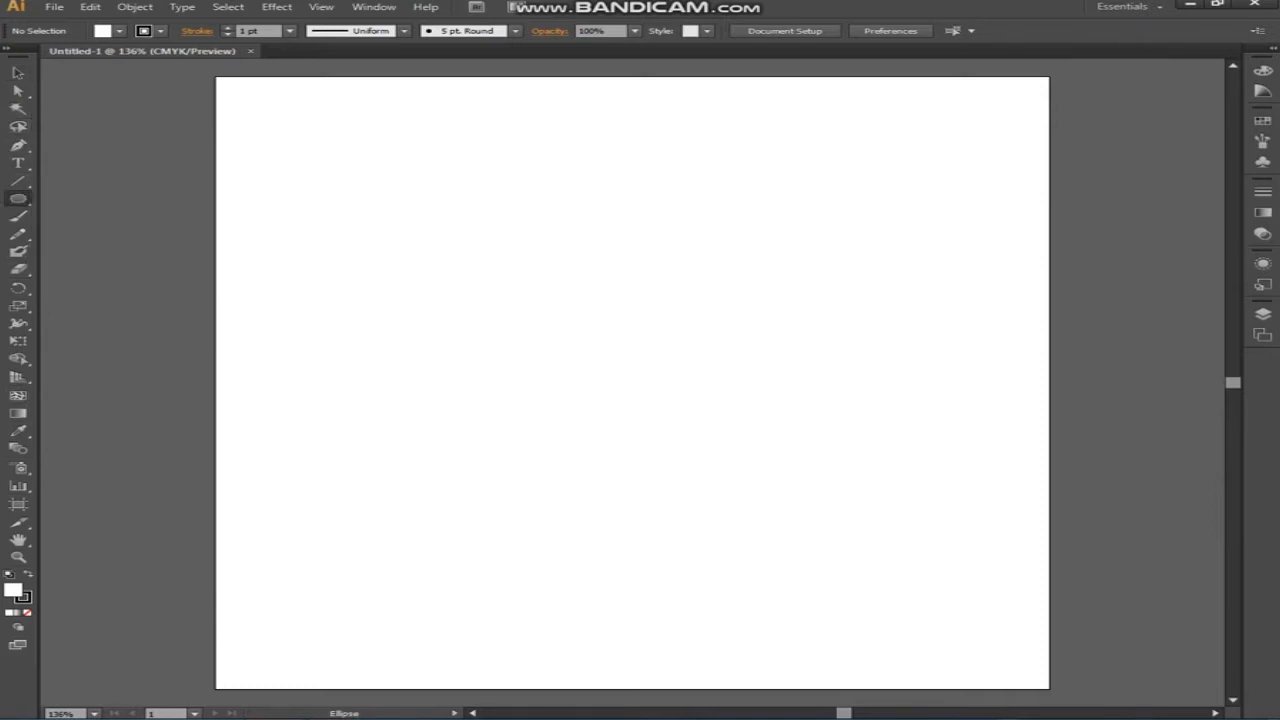
{"action": "mouse_move", "coordinate": [218, 125]}
{"action": "left_mouse_down"}
{"action": "mouse_move", "coordinate": [703, 289]}
{"action": "mouse_move", "coordinate": [697, 374]}
{"action": "mouse_move", "coordinate": [800, 391]}
{"action": "mouse_move", "coordinate": [696, 349]}
{"action": "left_mouse_up"}
{"action": "left_click", "coordinate": [145, 31]}
{"action": "left_click", "coordinate": [11, 56]}
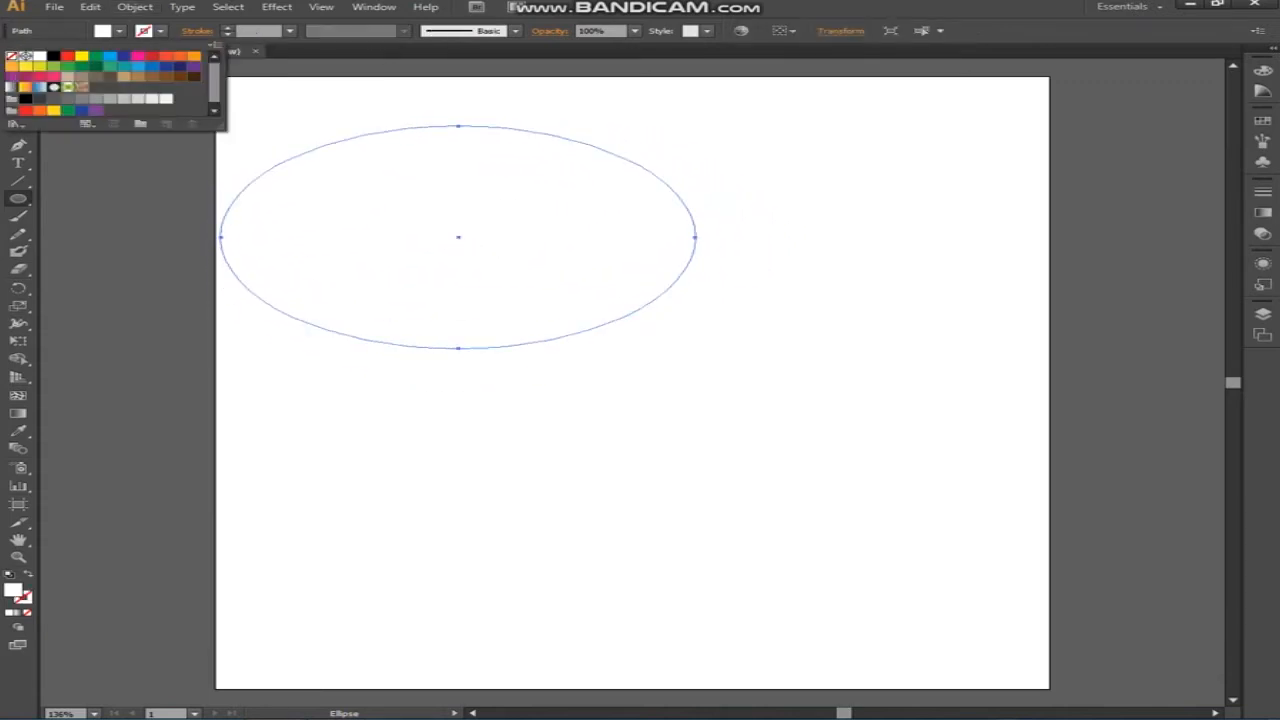
{"action": "double_click", "coordinate": [13, 591]}
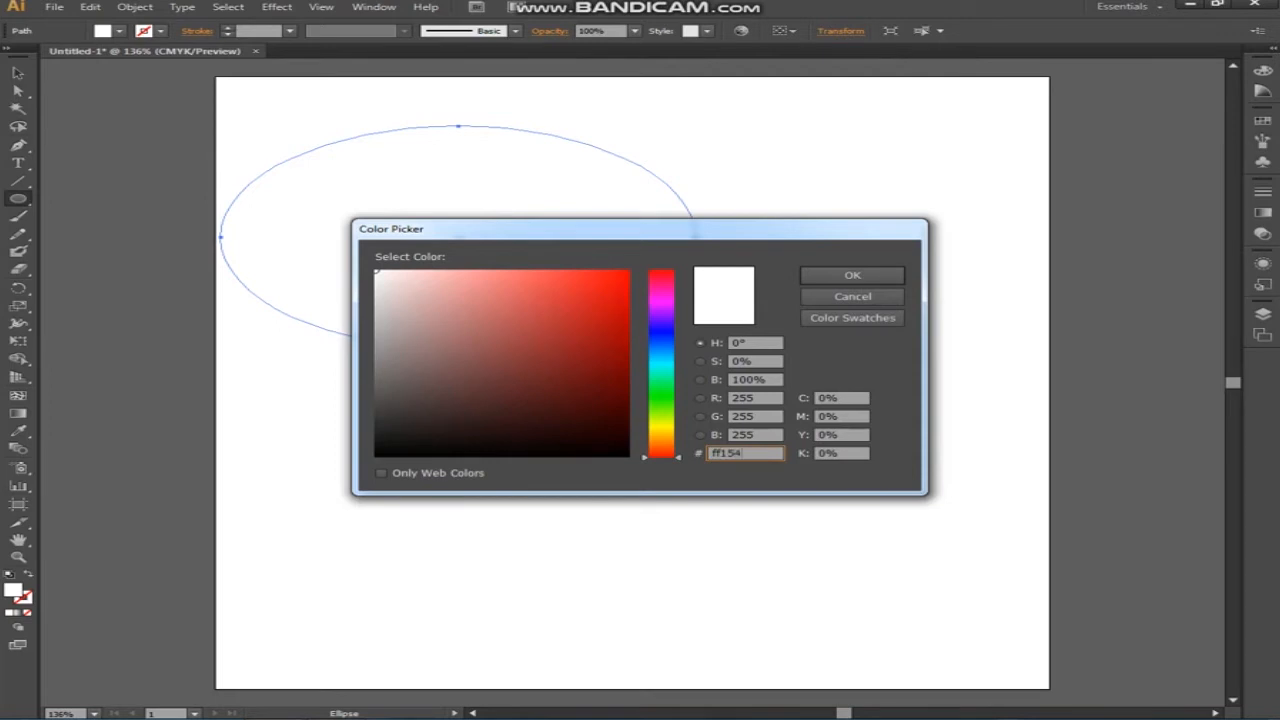
{"action": "left_click", "coordinate": [852, 275]}
{"action": "left_click", "coordinate": [17, 72]}
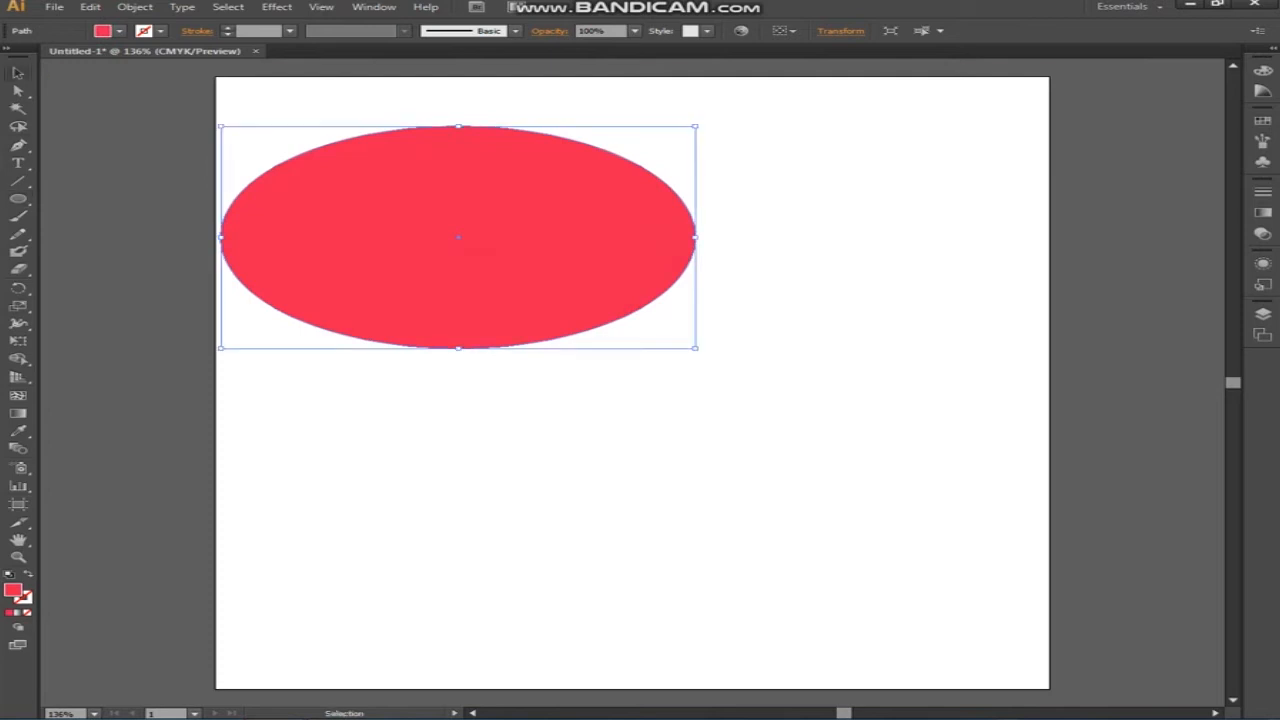
Move the red ellipse to the artboard's upper centre and rotate it clockwise so it slants down to the right
{"action": "left_click_drag", "start_coordinate": [323, 229], "coordinate": [477, 259]}
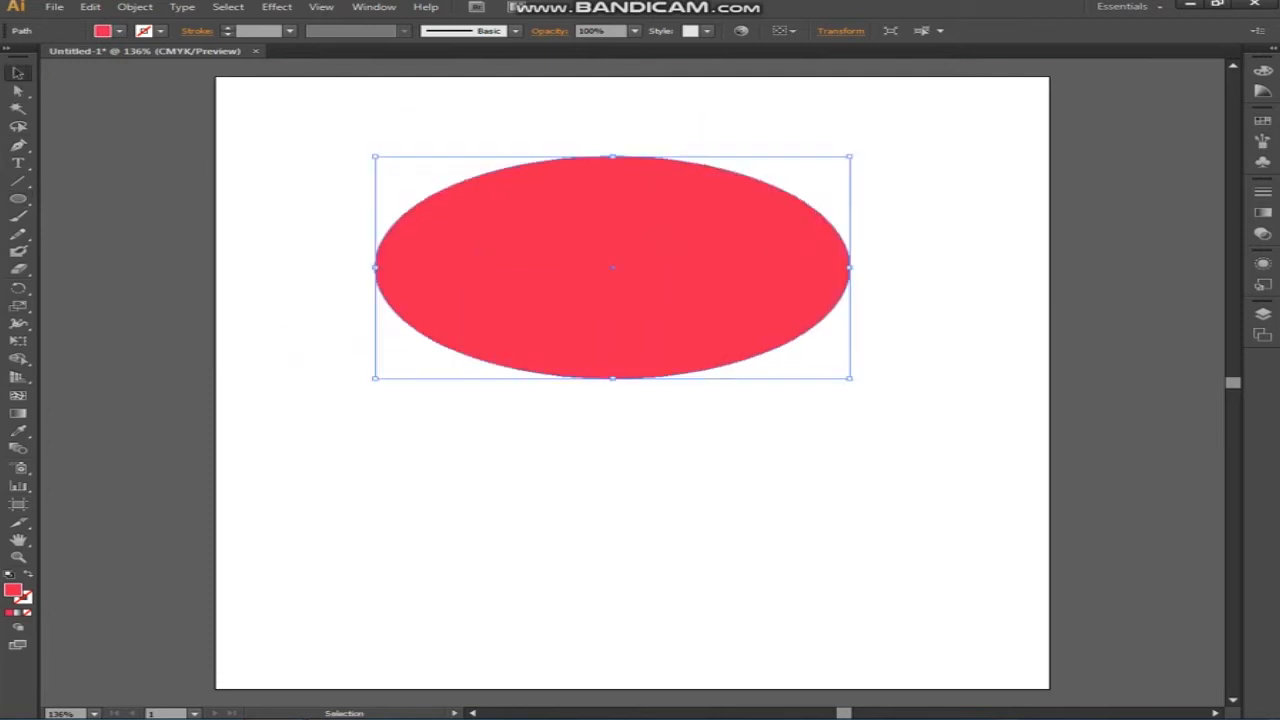
{"action": "key", "text": "shift"}
{"action": "left_click_drag", "start_coordinate": [855, 152], "coordinate": [905, 262]}
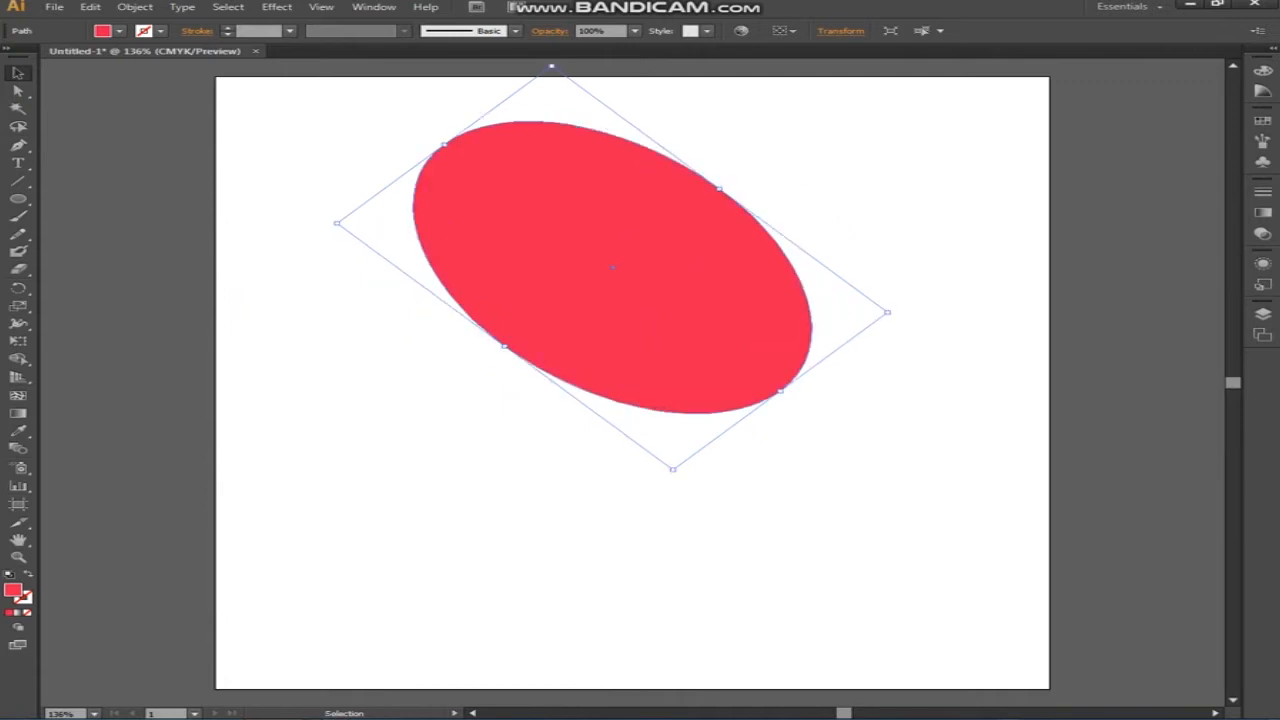
Create a copy of the tilted ellipse reflected across the vertical axis, with preview enabled
{"action": "right_click", "coordinate": [711, 251]}
{"action": "mouse_move", "coordinate": [745, 449]}
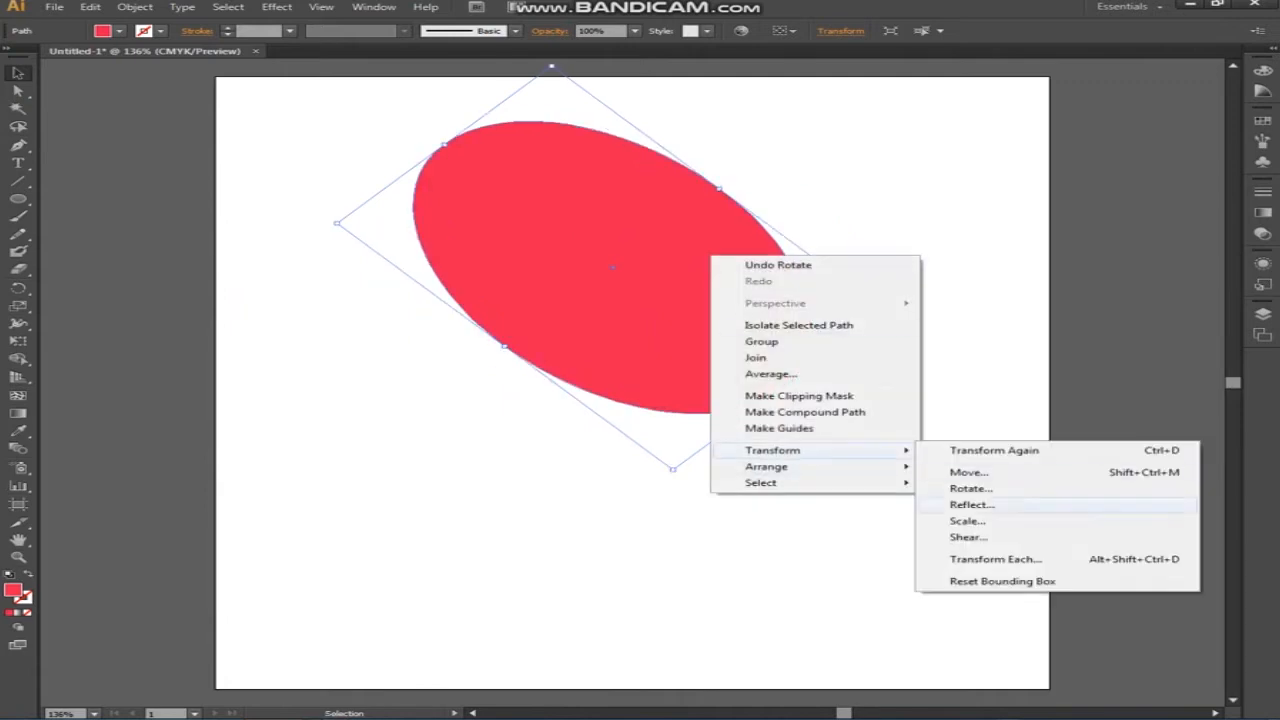
{"action": "left_click", "coordinate": [965, 488]}
{"action": "left_click", "coordinate": [754, 412]}
{"action": "right_click", "coordinate": [748, 355]}
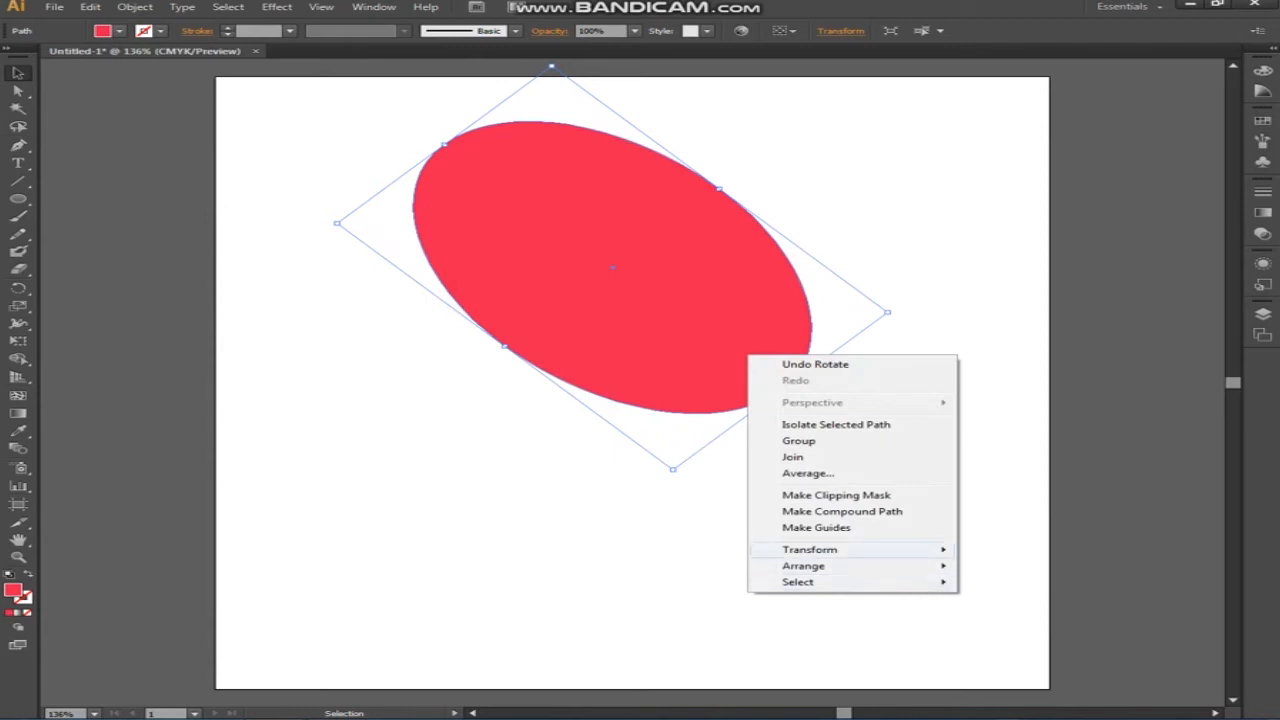
{"action": "mouse_move", "coordinate": [828, 550]}
{"action": "left_click", "coordinate": [1009, 604]}
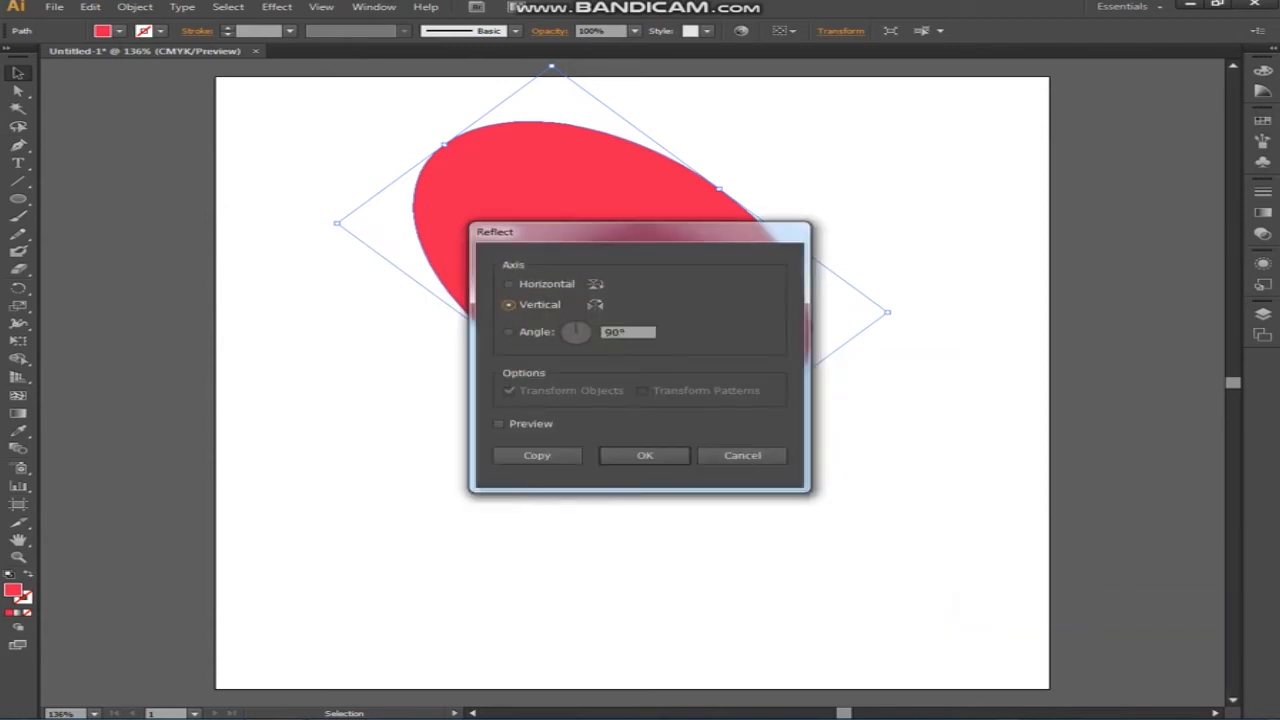
{"action": "left_click", "coordinate": [499, 423]}
{"action": "left_click", "coordinate": [537, 455]}
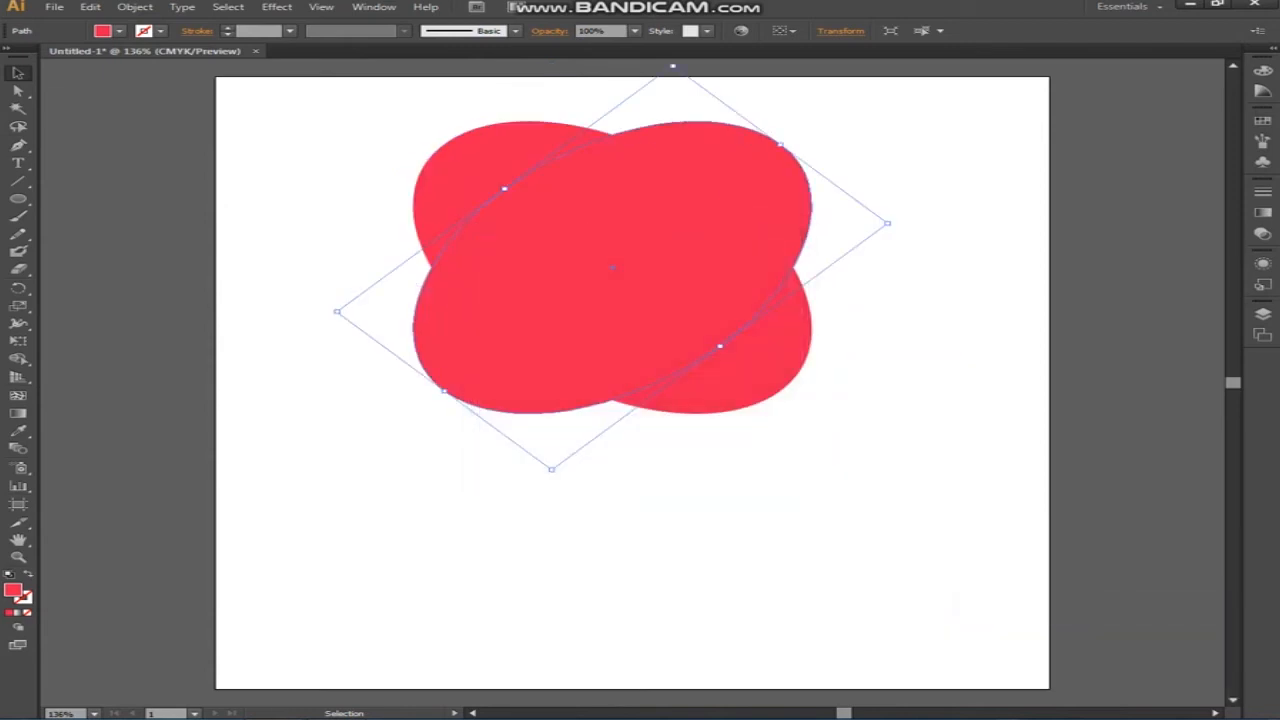
Select both crossed ellipses and merge their upper lobes with the central area using the Shape Builder tool
{"action": "key", "text": "ctrl+shift+a"}
{"action": "left_click_drag", "start_coordinate": [884, 461], "coordinate": [343, 86]}
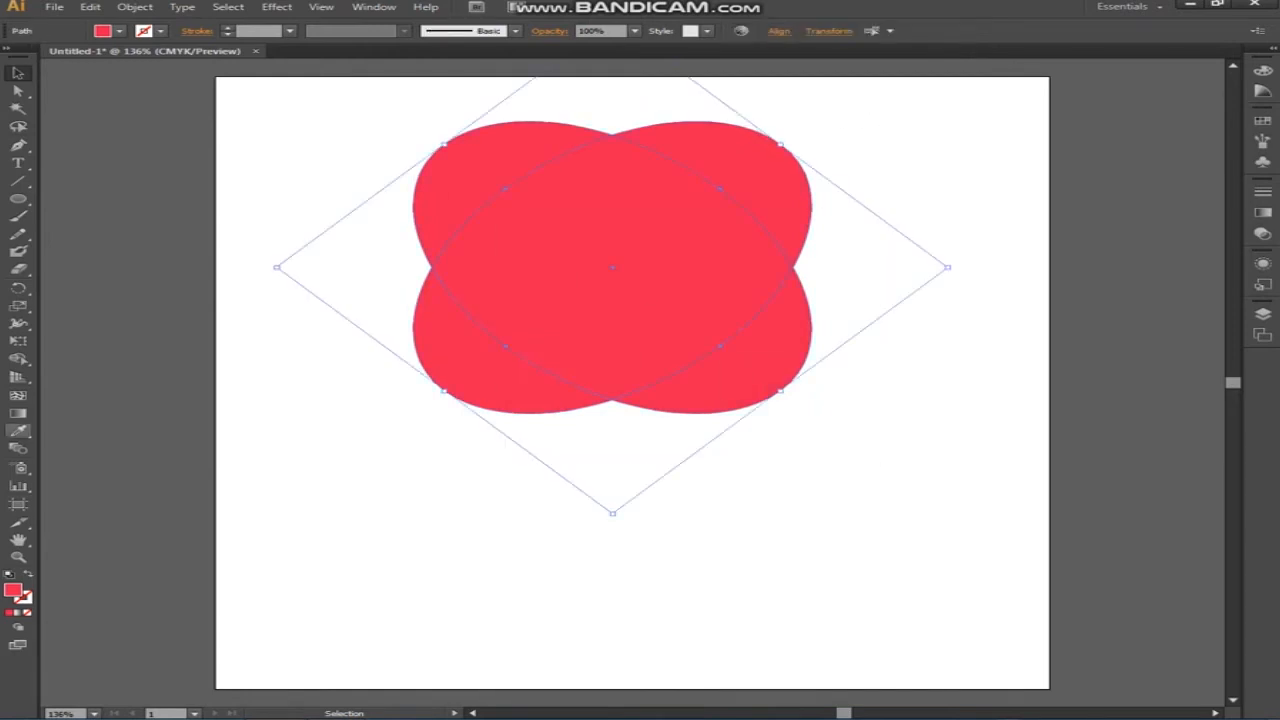
{"action": "left_click", "coordinate": [18, 358]}
{"action": "left_click_drag", "start_coordinate": [455, 169], "coordinate": [712, 172]}
{"action": "key", "text": "v"}
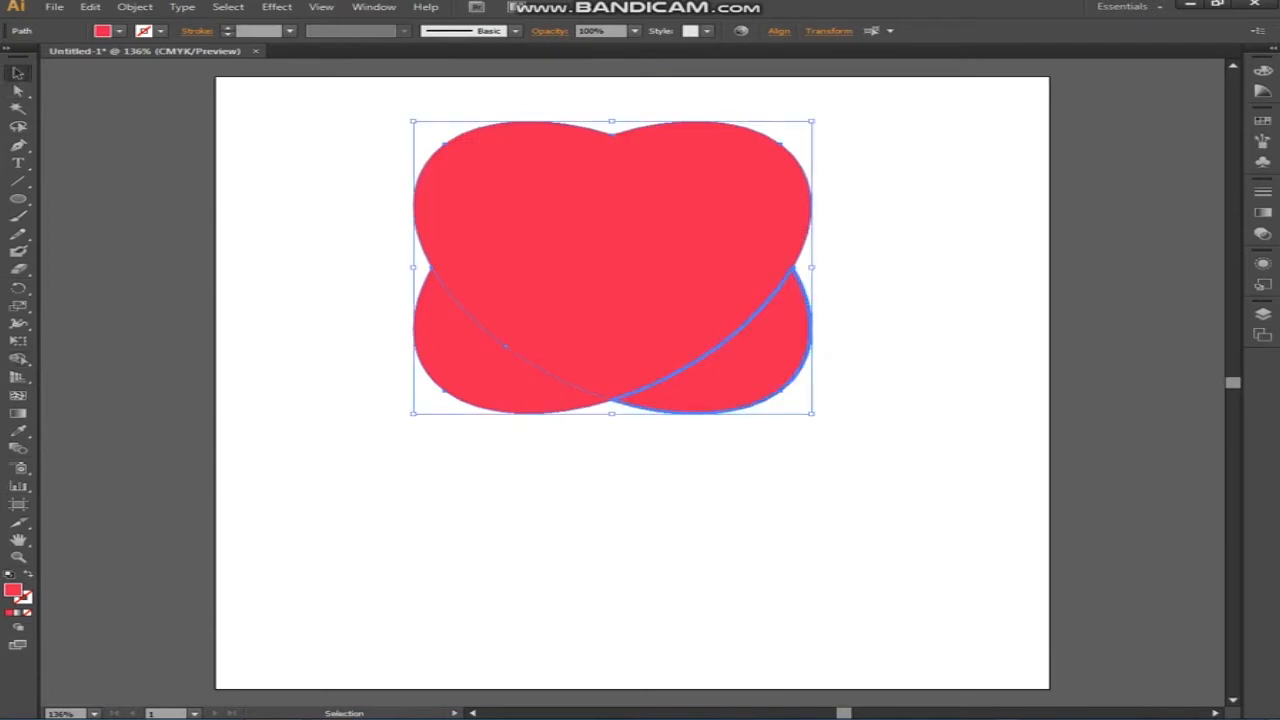
Delete the two leftover lower lobes so only the merged heart shape remains
{"action": "left_click", "coordinate": [765, 345]}
{"action": "key", "text": "Delete"}
{"action": "left_click", "coordinate": [480, 362]}
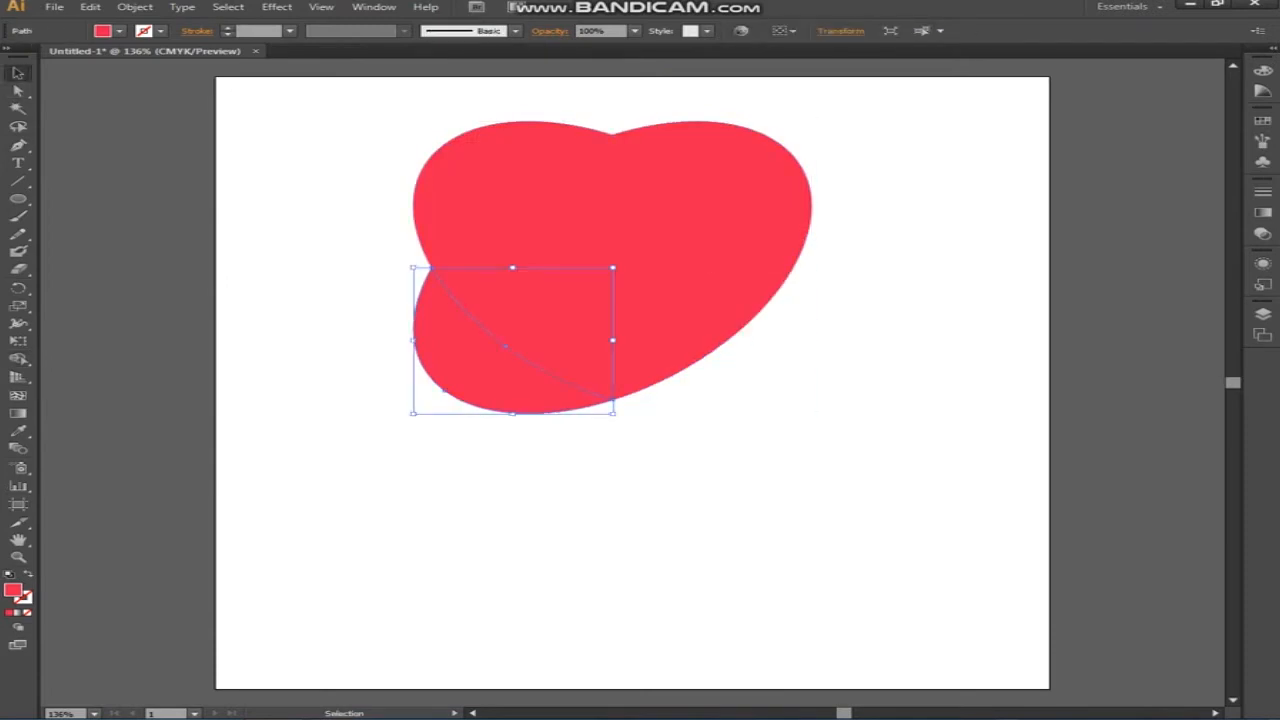
{"action": "key", "text": "Delete"}
Shift the anchor point in the notch between the heart's lobes slightly downward with Direct Selection
{"action": "left_click", "coordinate": [612, 290]}
{"action": "key", "text": "ctrl+plus"}
{"action": "key", "text": "ctrl+plus"}
{"action": "key", "text": "ctrl+plus"}
{"action": "key", "text": "space"}
{"action": "left_click_drag", "start_coordinate": [612, 290], "coordinate": [626, 592]}
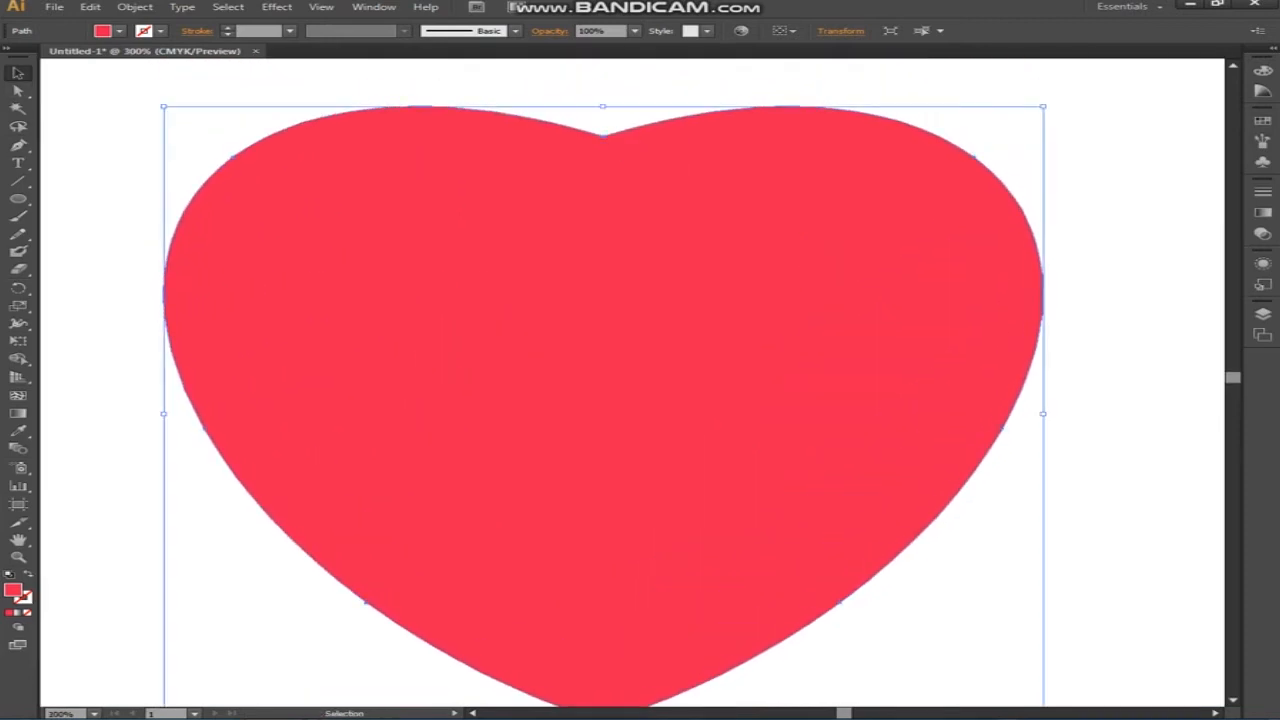
{"action": "key", "text": "a"}
{"action": "left_click_drag", "start_coordinate": [606, 133], "coordinate": [604, 145]}
Add two mesh points on the heart's vertical centre line, one just below the notch and one in the lower part
{"action": "key", "text": "u"}
{"action": "left_click", "coordinate": [607, 195]}
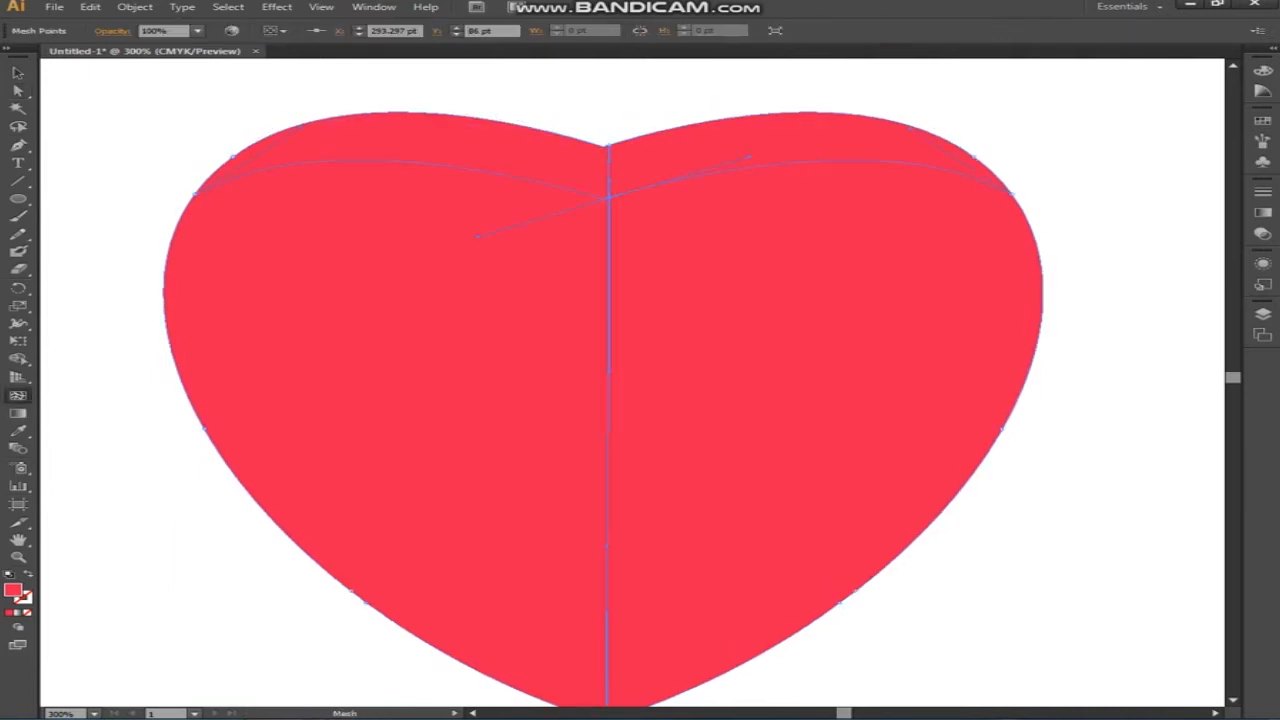
{"action": "left_click", "coordinate": [607, 558]}
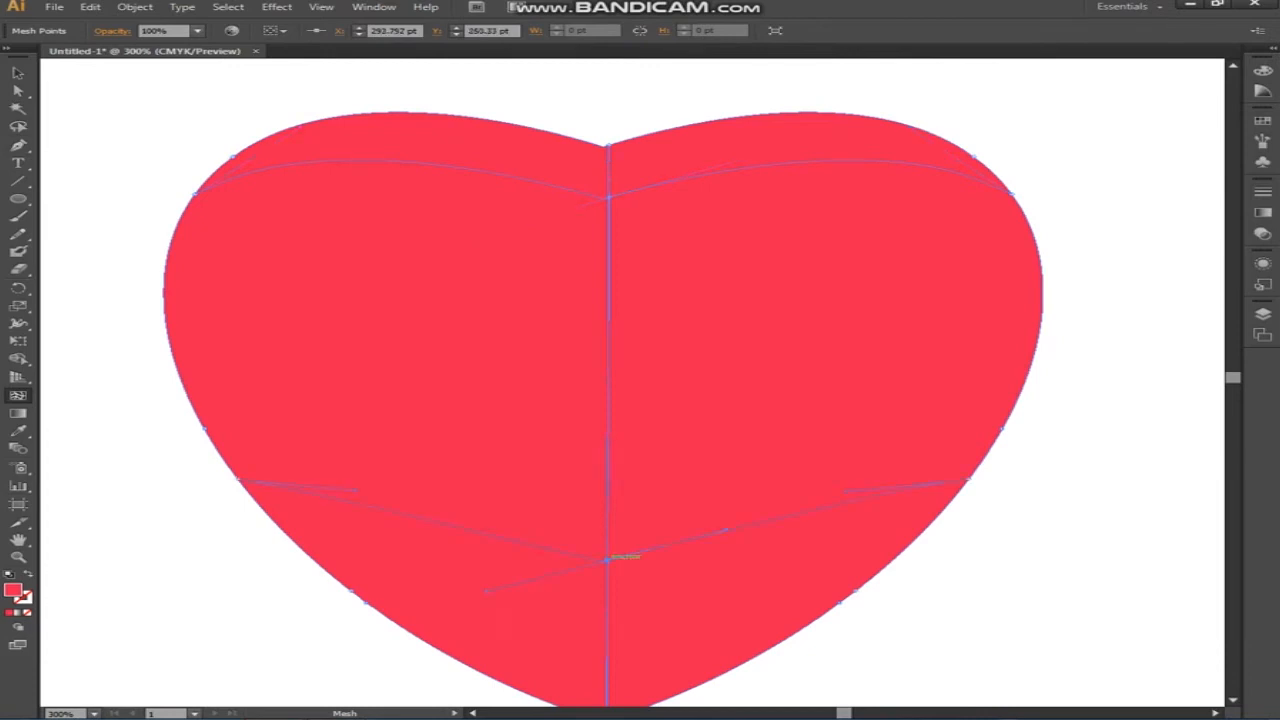
Colour the lower central mesh point with the darker red #c30c3e
{"action": "key", "text": "a"}
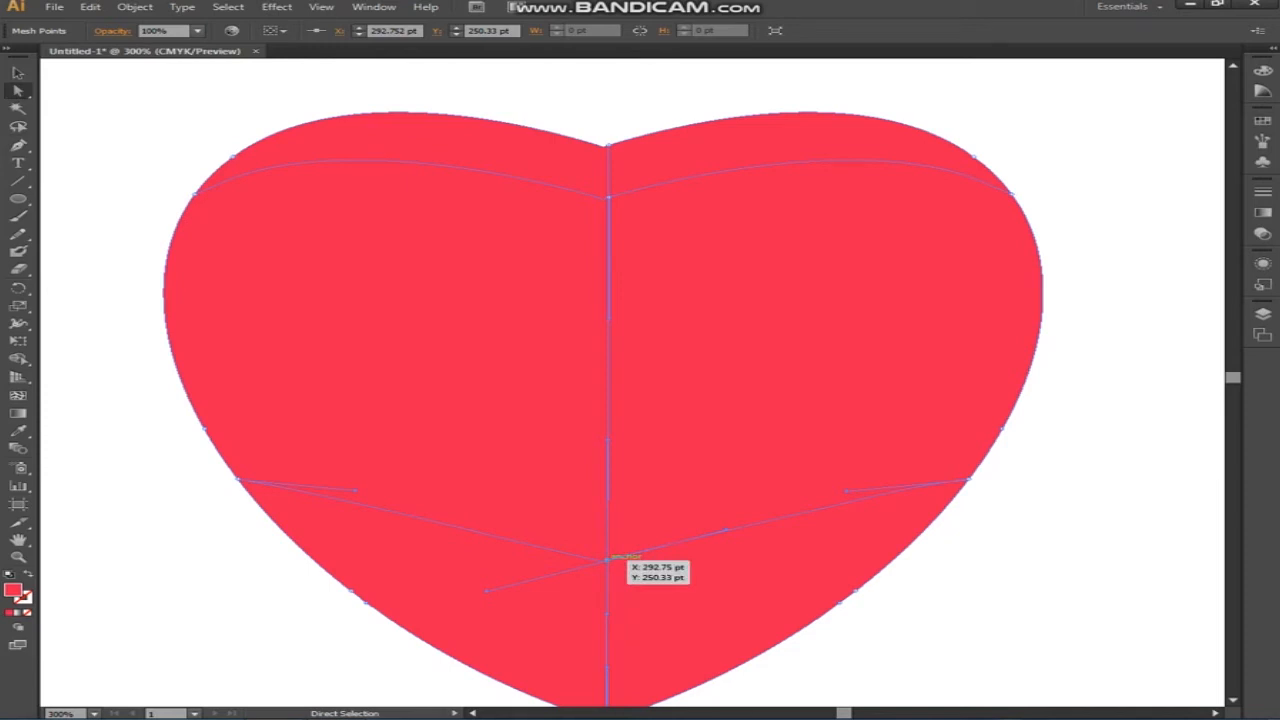
{"action": "double_click", "coordinate": [13, 589]}
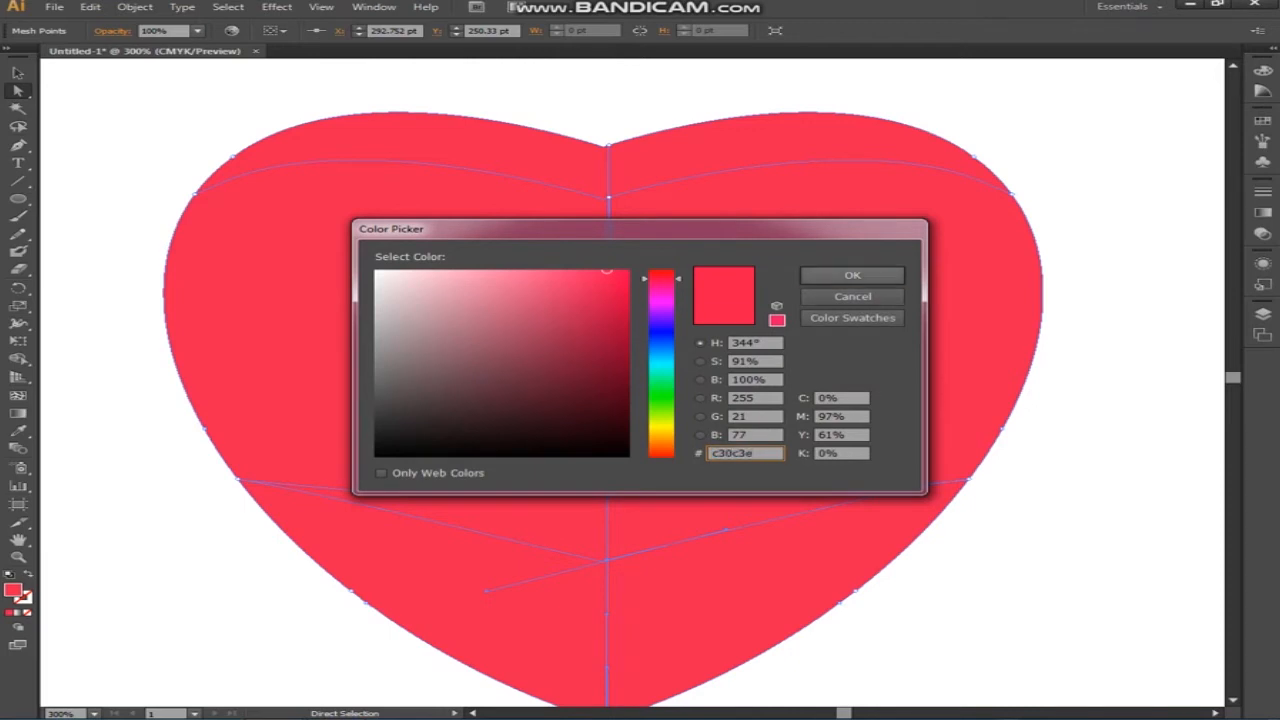
{"action": "left_click", "coordinate": [852, 275]}
Shade the mesh point on the heart's upper-right edge with the darker red sampled from the lower centre
{"action": "left_click", "coordinate": [1012, 193]}
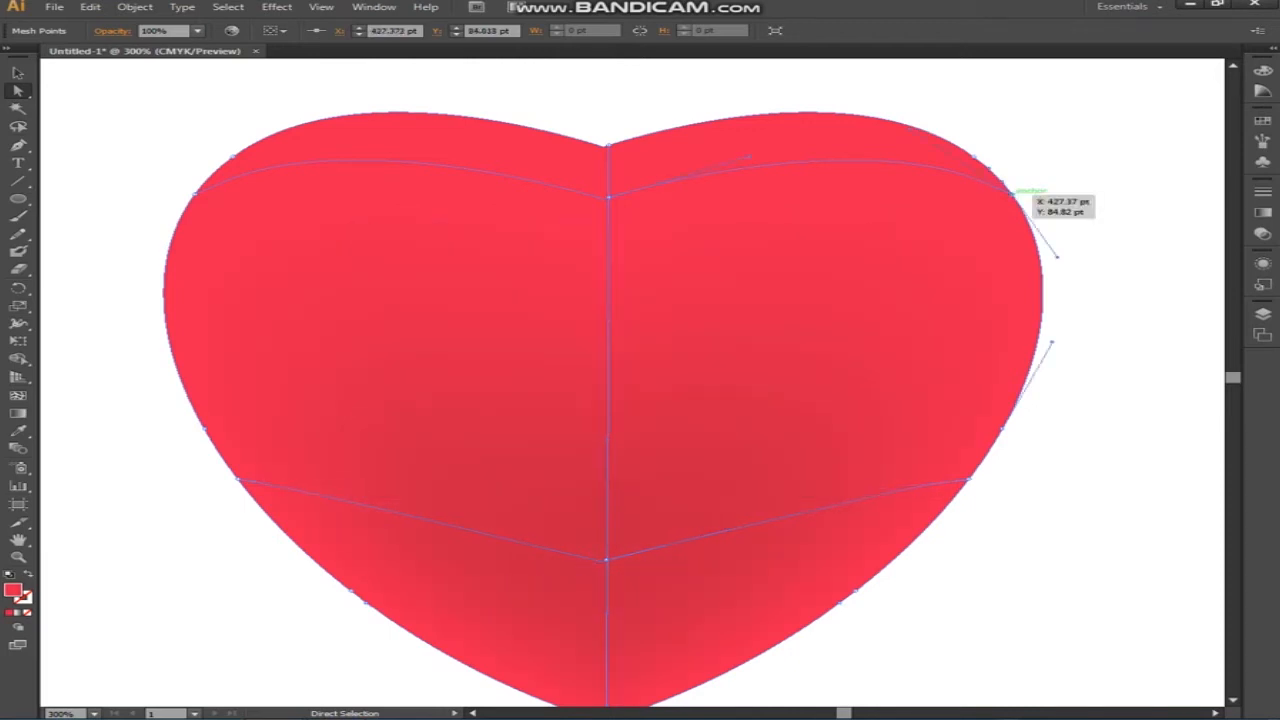
{"action": "left_click", "coordinate": [18, 431]}
{"action": "left_click", "coordinate": [570, 470]}
Draw an open curve with the Pen tool following the inside of the heart's left edge, from upper lobe to lower side
{"action": "left_click", "coordinate": [18, 145]}
{"action": "left_click", "coordinate": [335, 150]}
{"action": "left_click_drag", "start_coordinate": [443, 557], "coordinate": [786, 615]}
{"action": "key", "text": "space"}
{"action": "left_click_drag", "start_coordinate": [600, 300], "coordinate": [675, 574]}
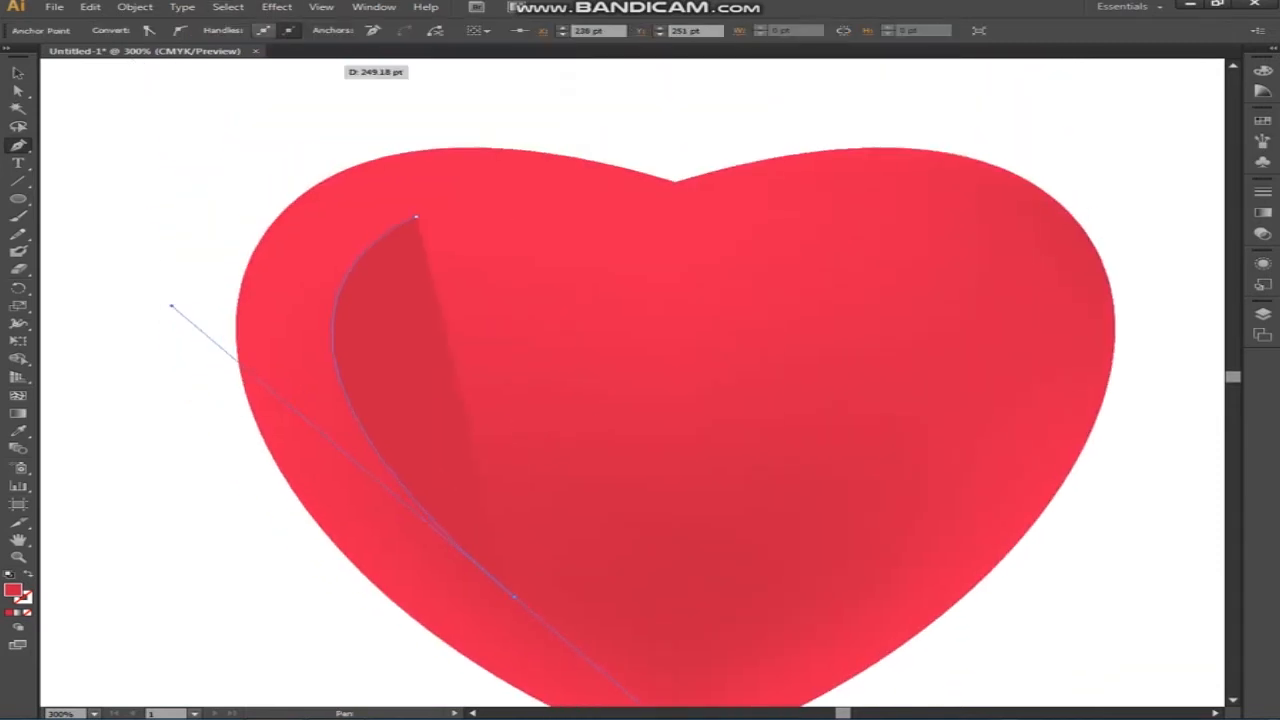
{"action": "left_click", "coordinate": [18, 73]}
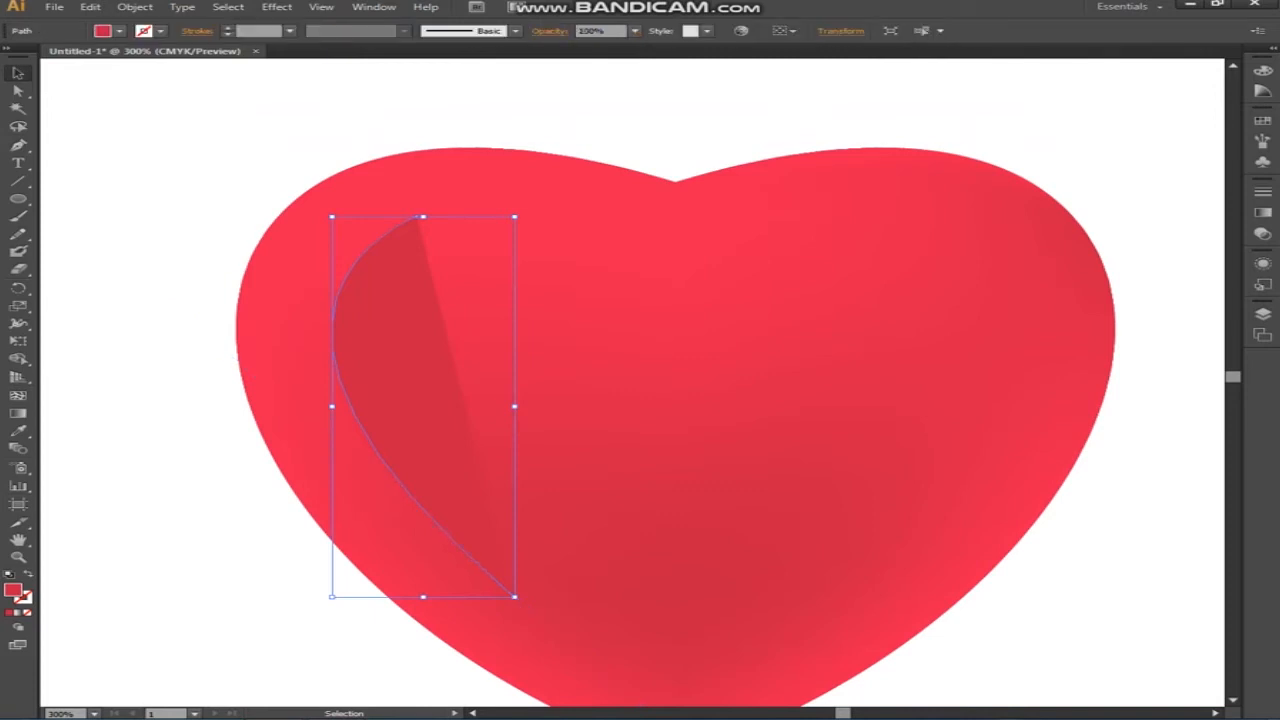
Remove the curve's fill and give it a white stroke
{"action": "left_click", "coordinate": [118, 31]}
{"action": "left_click", "coordinate": [14, 56]}
{"action": "left_click", "coordinate": [160, 31]}
{"action": "left_click", "coordinate": [160, 31]}
{"action": "left_click", "coordinate": [38, 56]}
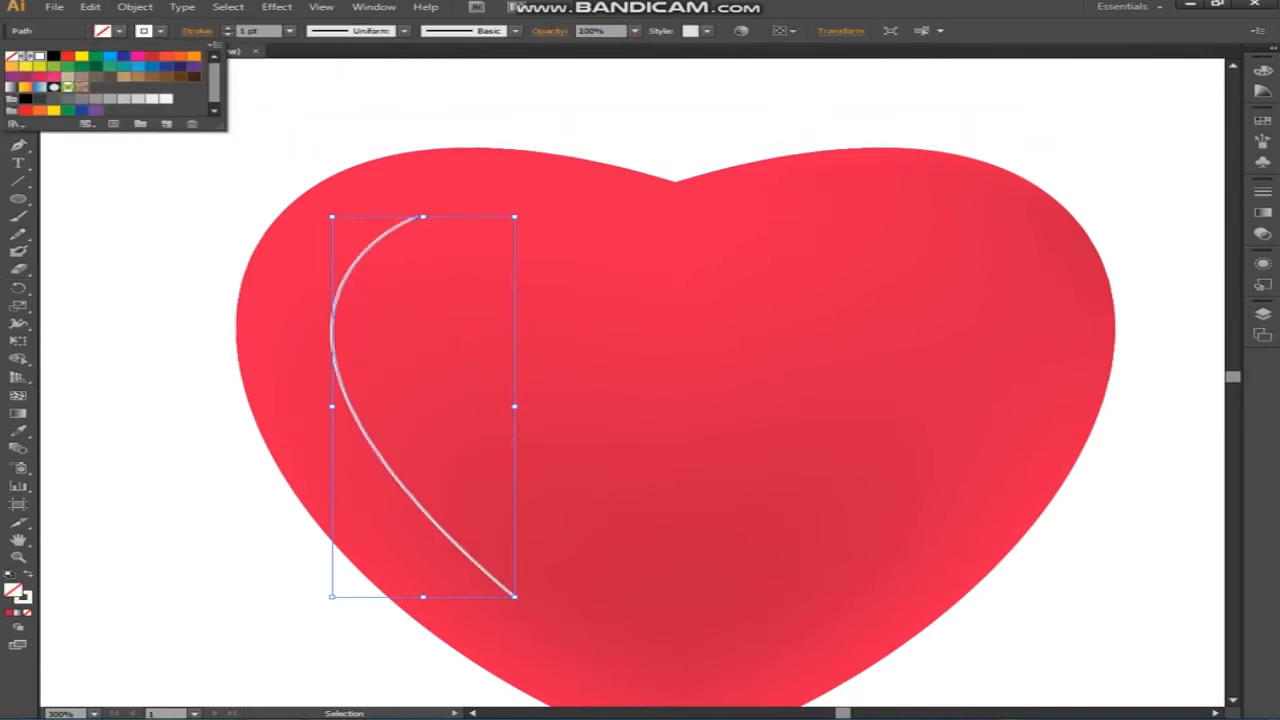
Apply the tapered Width Profile 4 to the white curve and raise its stroke weight to 23 pt
{"action": "left_click", "coordinate": [395, 31]}
{"action": "left_click", "coordinate": [395, 31]}
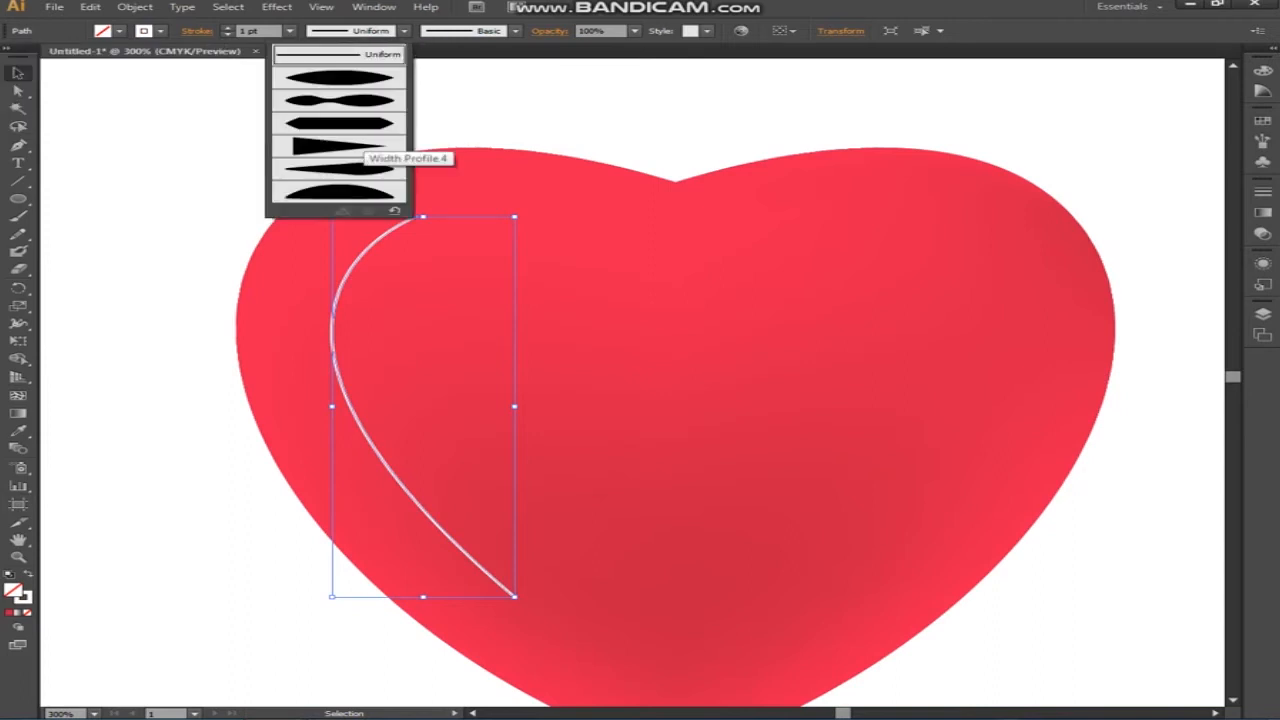
{"action": "left_click", "coordinate": [361, 146]}
{"action": "scroll", "coordinate": [256, 31], "scroll_direction": "up", "scroll_amount": 20}
{"action": "scroll", "coordinate": [256, 31], "scroll_direction": "up", "scroll_amount": 1}
Apply a Gaussian Blur with a radius of about 28.7 pixels to the white highlight, with preview enabled
{"action": "left_click", "coordinate": [277, 7]}
{"action": "mouse_move", "coordinate": [400, 252]}
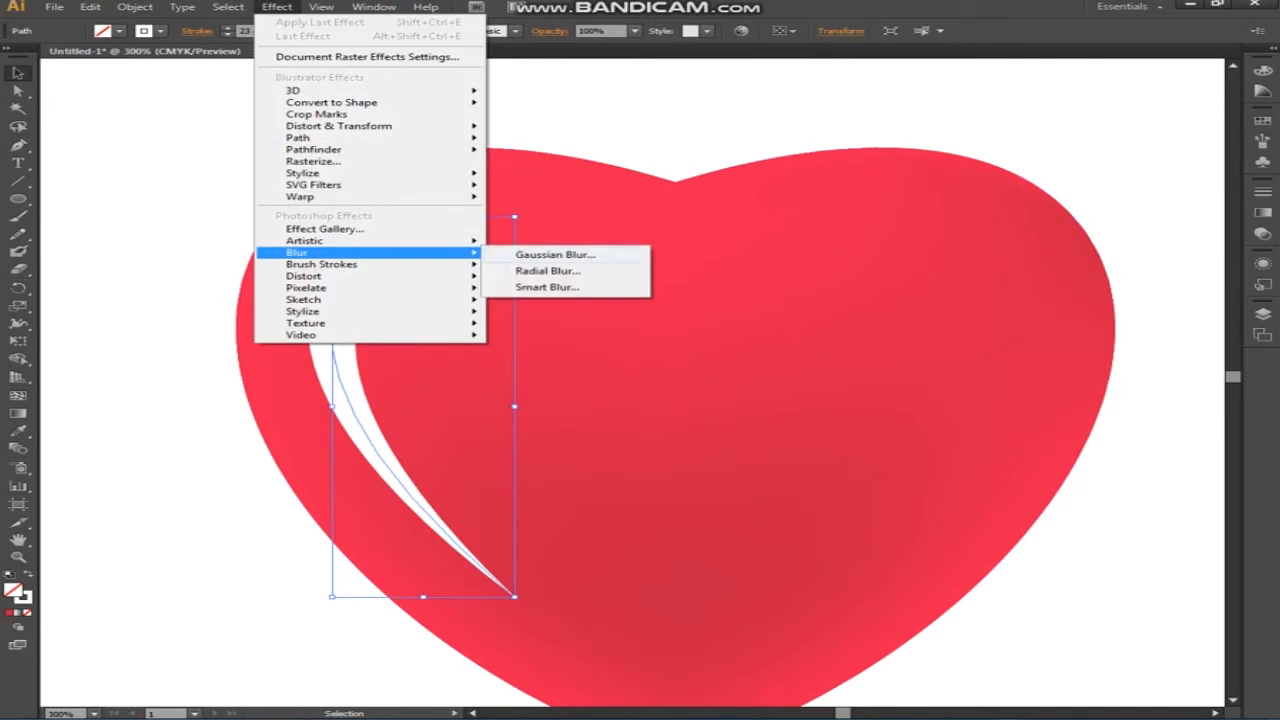
{"action": "left_click", "coordinate": [555, 254]}
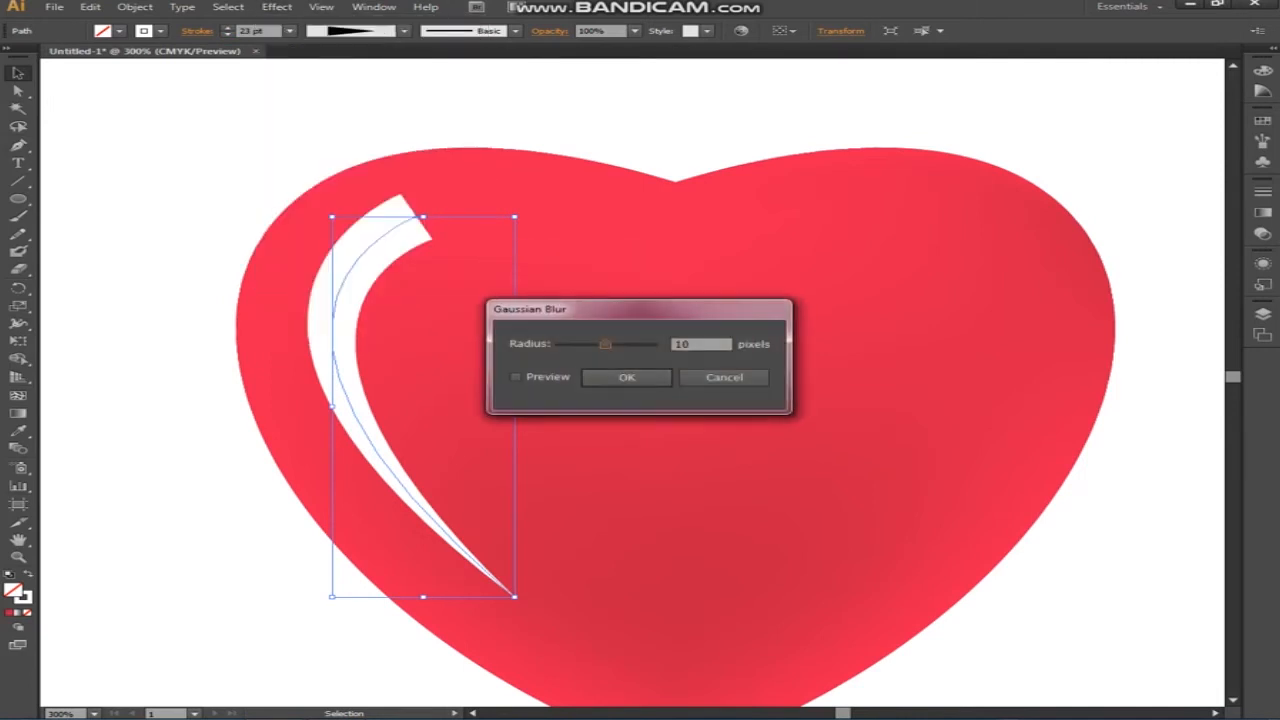
{"action": "left_click", "coordinate": [516, 377]}
{"action": "left_click_drag", "start_coordinate": [604, 344], "coordinate": [616, 344]}
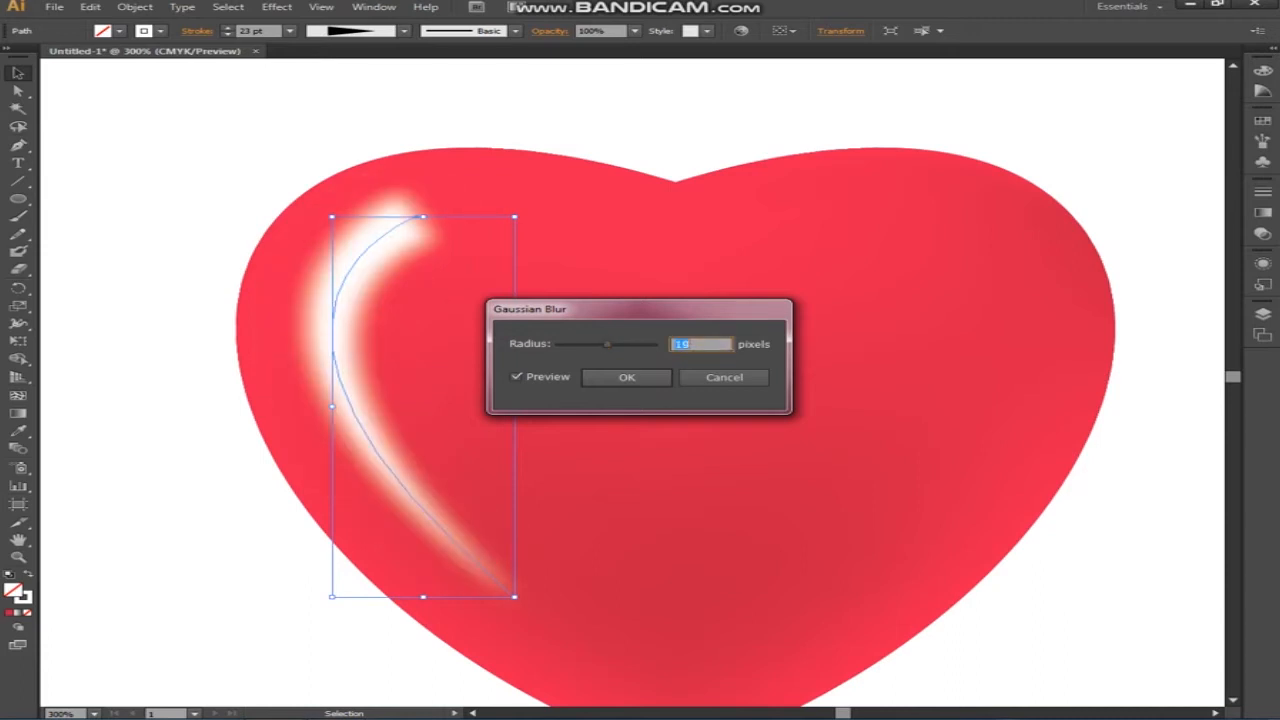
{"action": "left_click_drag", "start_coordinate": [607, 344], "coordinate": [613, 344]}
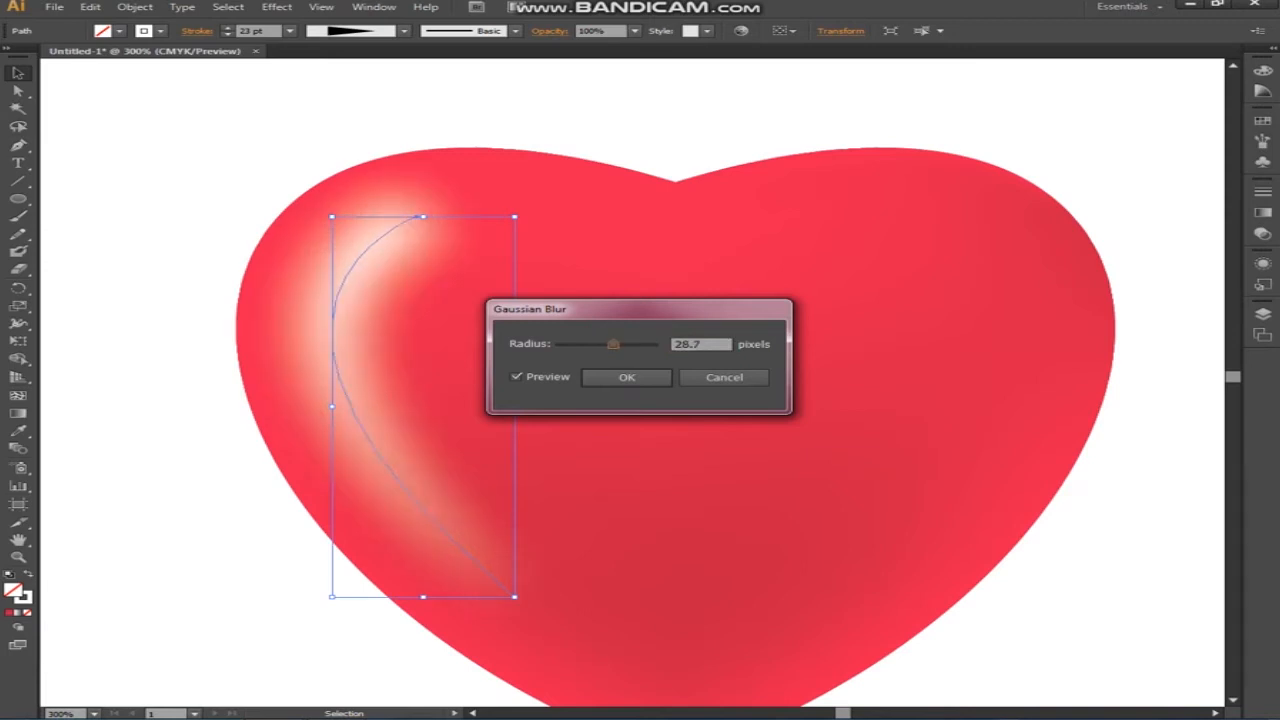
{"action": "left_click", "coordinate": [626, 377]}
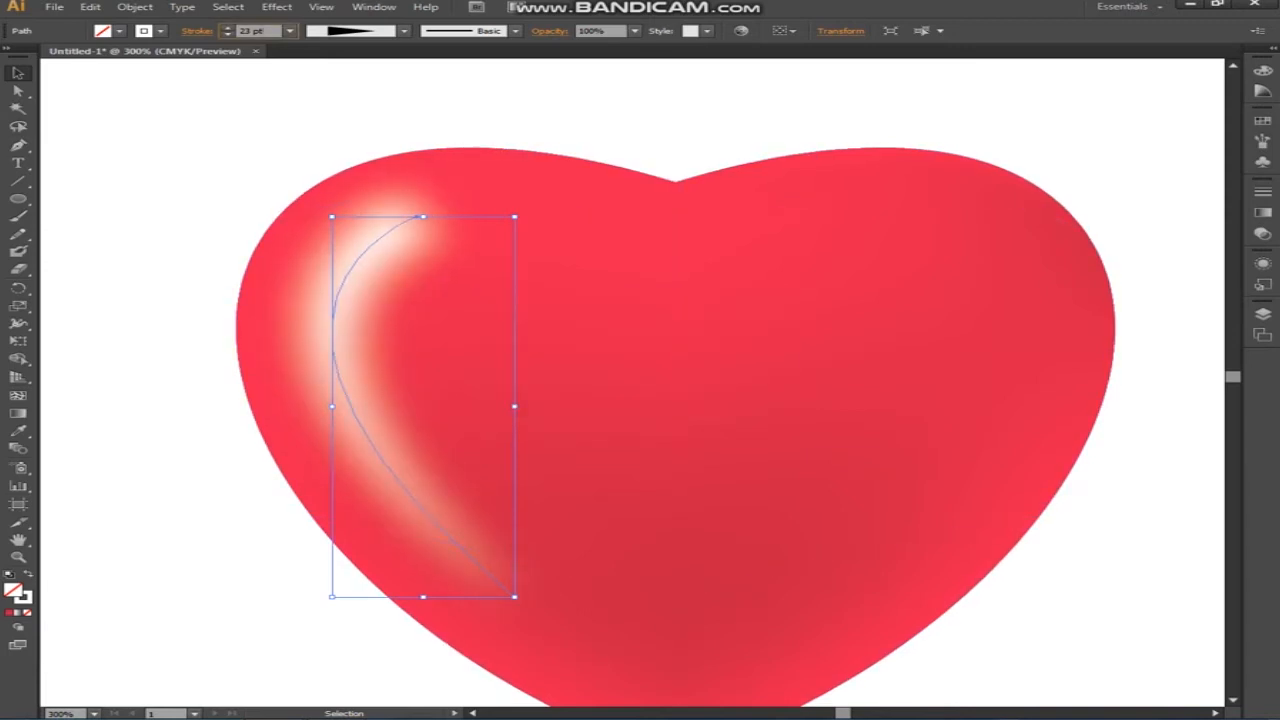
Increase the blurred highlight's stroke weight to 60 pt and deselect it
{"action": "scroll", "coordinate": [266, 31], "scroll_direction": "up", "scroll_amount": 14}
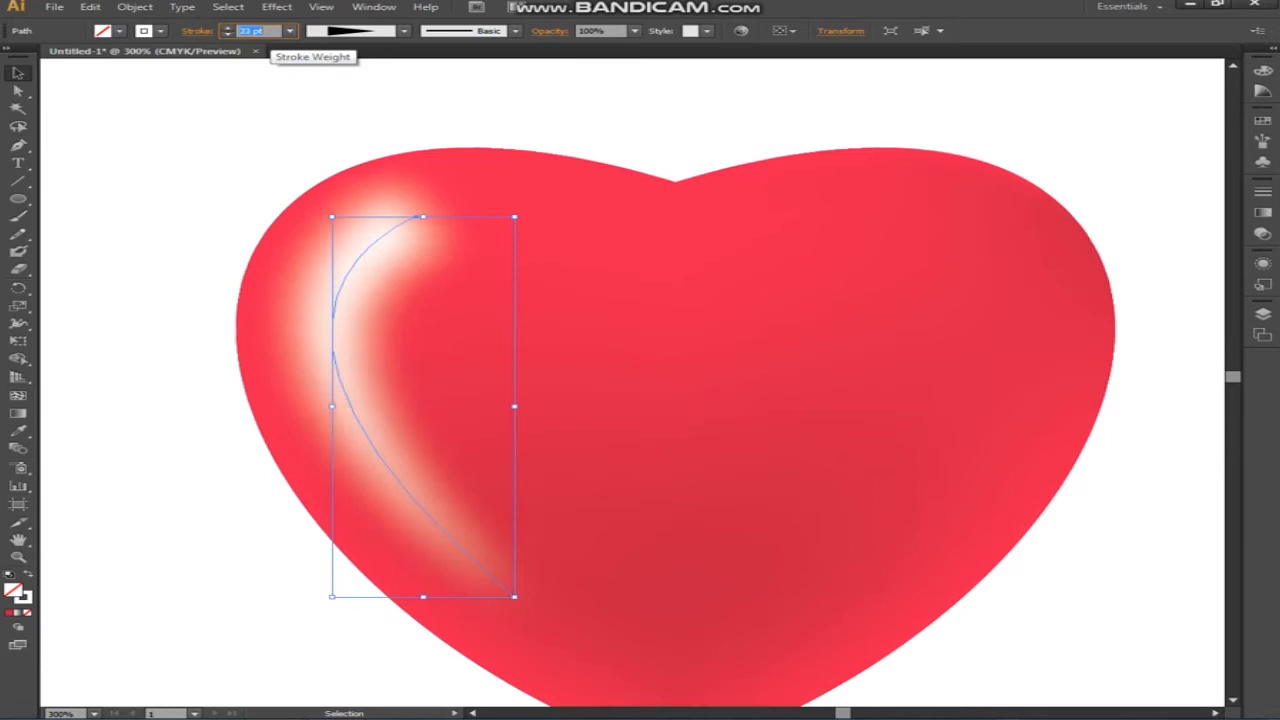
{"action": "scroll", "coordinate": [266, 31], "scroll_direction": "up", "scroll_amount": 5}
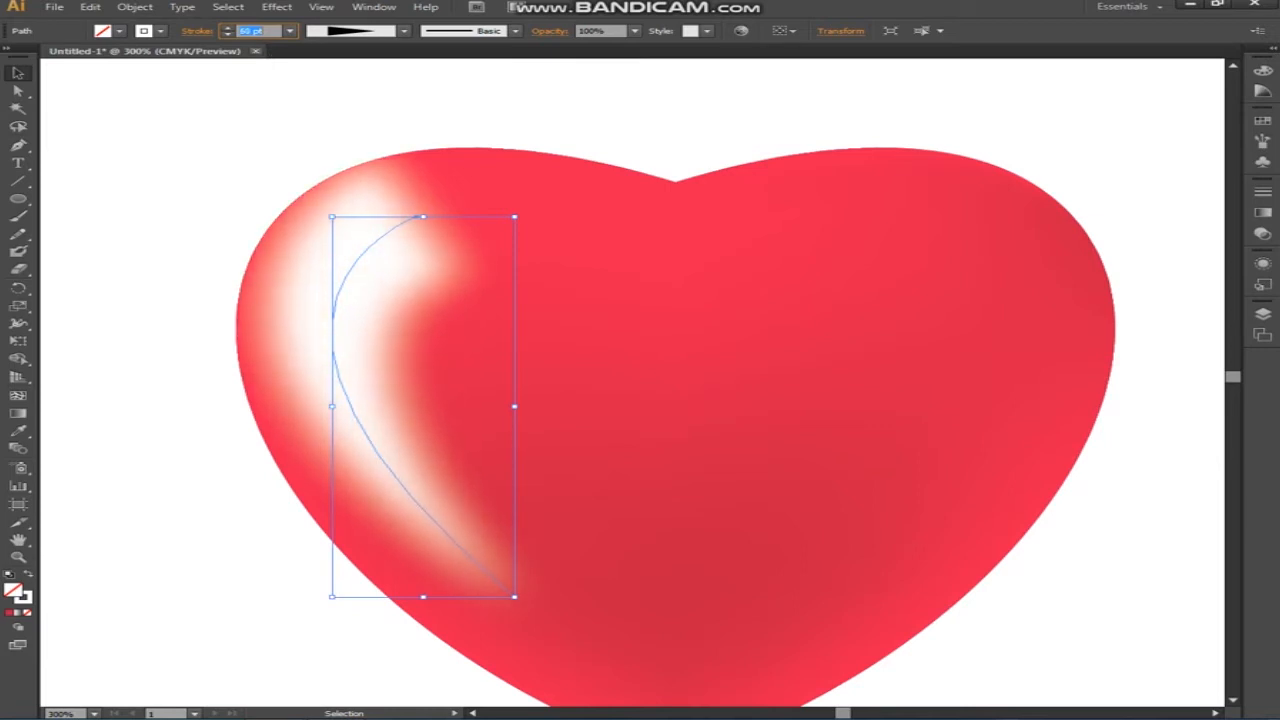
{"action": "left_click", "coordinate": [17, 73]}
{"action": "left_click", "coordinate": [110, 140]}
{"action": "key", "text": "ctrl+minus"}
{"action": "key", "text": "ctrl+minus"}
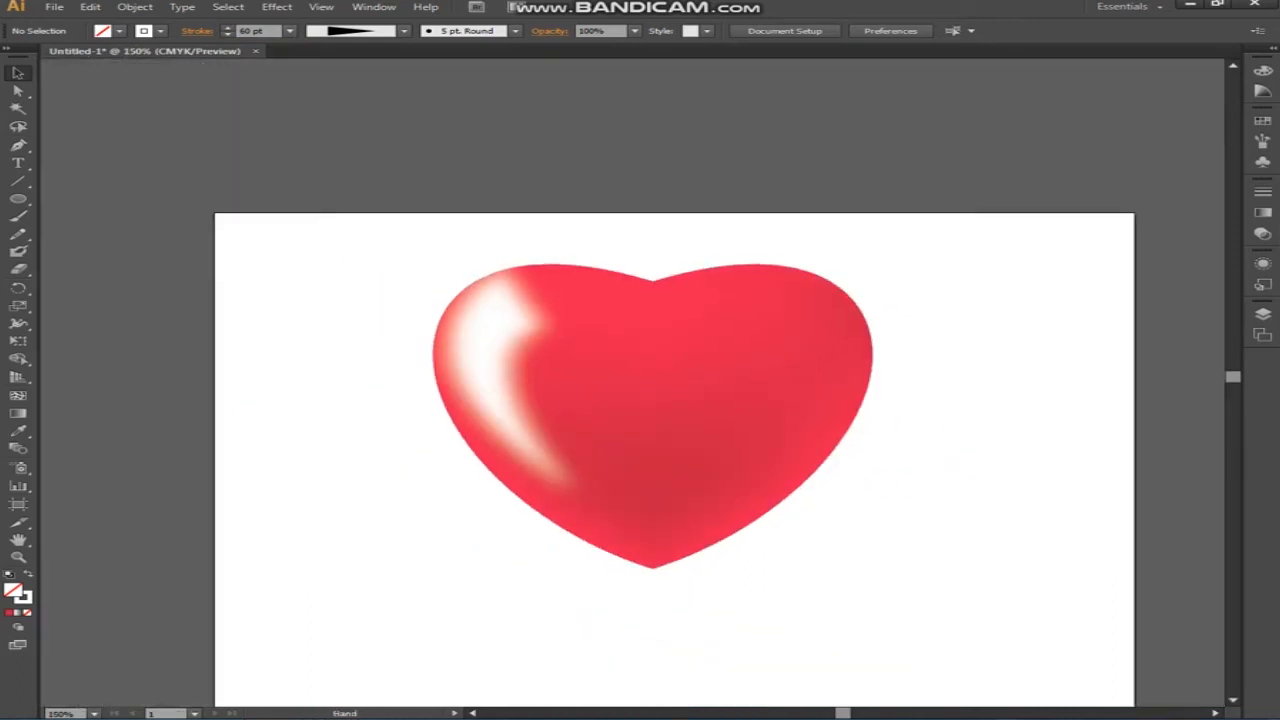
{"action": "left_click_drag", "start_coordinate": [690, 450], "coordinate": [563, 312]}
{"action": "left_click_drag", "start_coordinate": [350, 155], "coordinate": [537, 304]}
{"action": "key", "text": "ctrl+z"}
{"action": "left_click", "coordinate": [270, 400]}
{"action": "scroll", "coordinate": [526, 380], "scroll_direction": "down", "scroll_amount": 2}
{"action": "scroll", "coordinate": [526, 250], "scroll_direction": "up", "scroll_amount": 1}
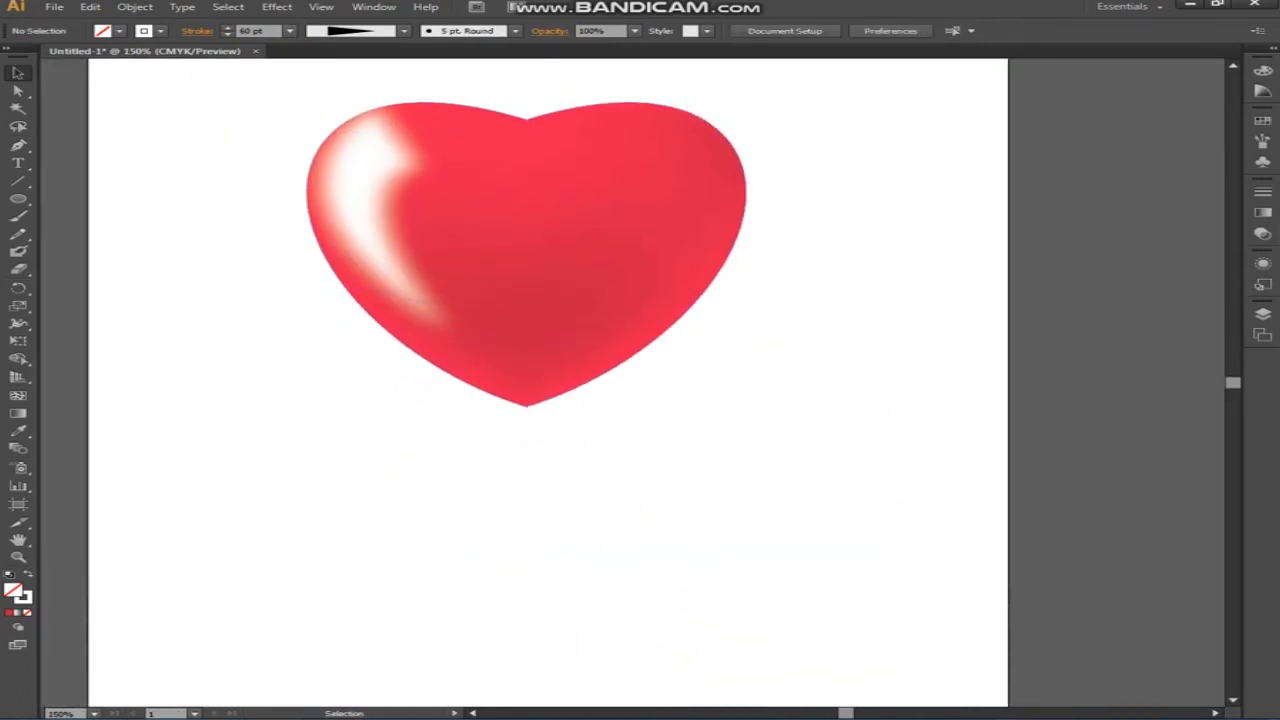
Place a copy of the shaded heart, without its highlight, down and to the right at about X 445 pt, Y 395 pt
{"action": "left_click", "coordinate": [630, 310]}
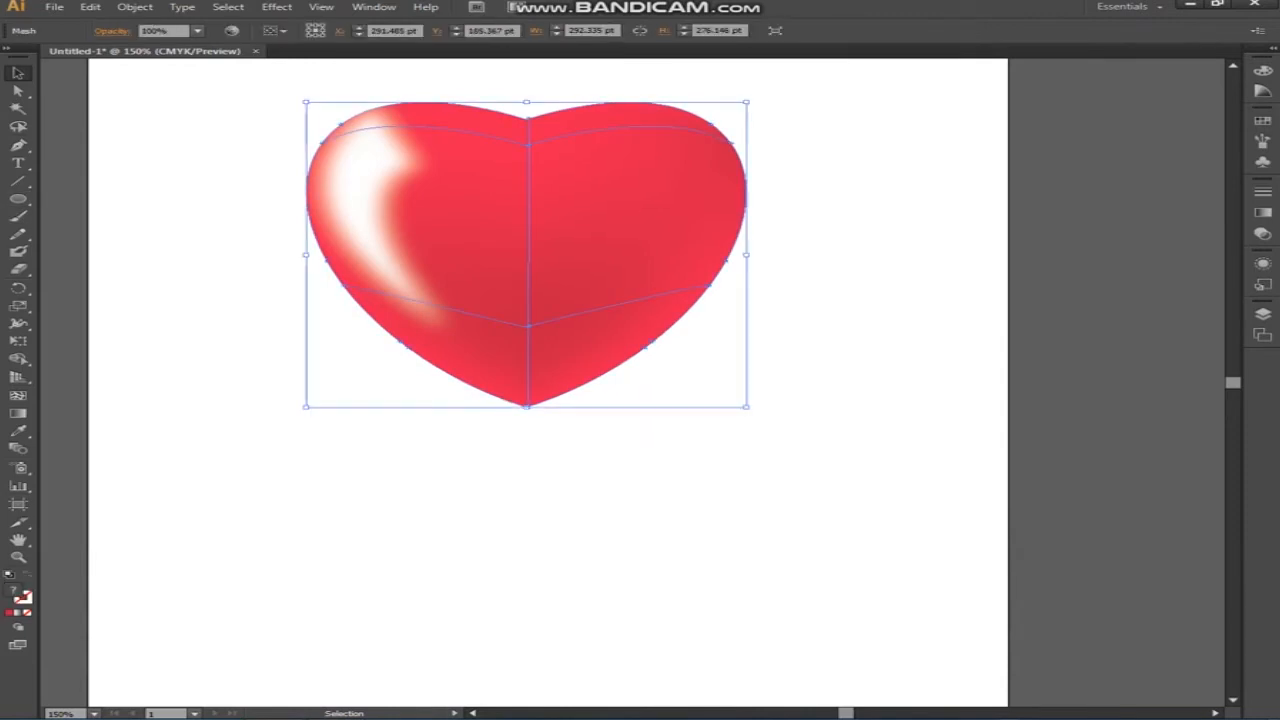
{"action": "left_click_drag", "start_coordinate": [630, 310], "coordinate": [648, 358]}
{"action": "key", "text": "ctrl+z"}
{"action": "right_click", "coordinate": [629, 222]}
{"action": "mouse_move", "coordinate": [690, 308]}
{"action": "left_click", "coordinate": [870, 358]}
{"action": "left_click_drag", "start_coordinate": [553, 184], "coordinate": [783, 416]}
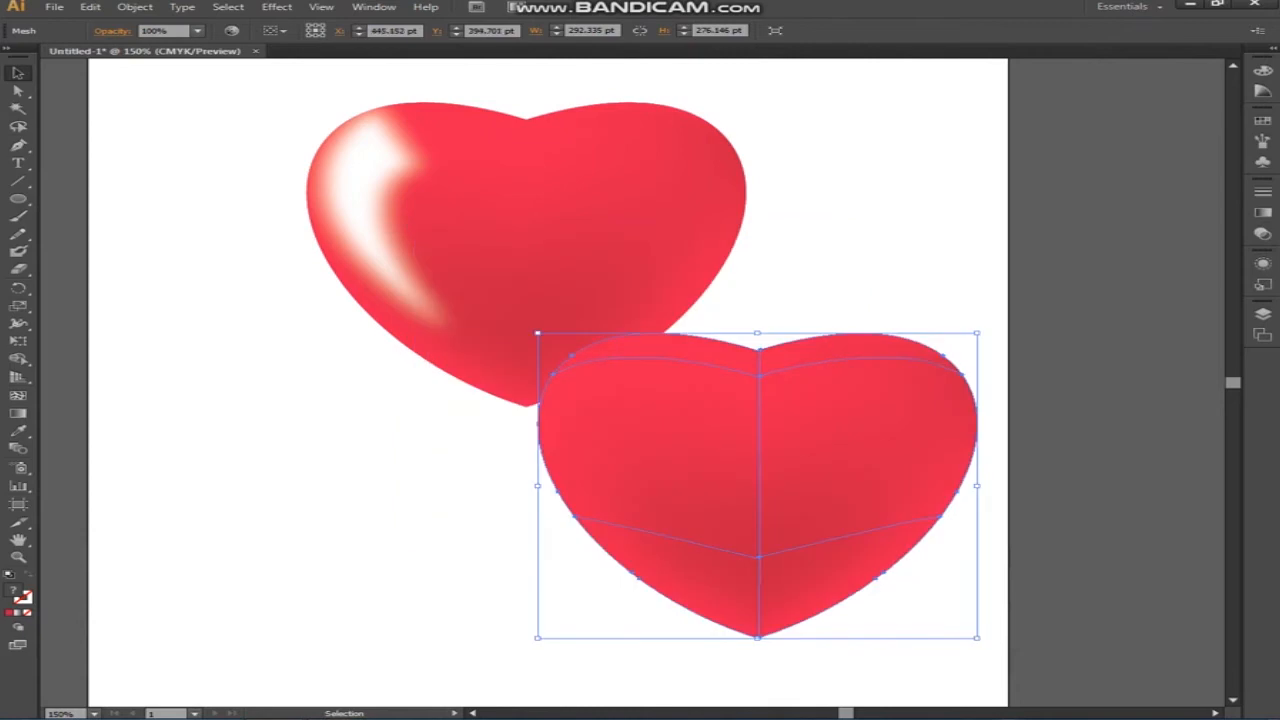
Fill the copied heart with the pink color #f47190
{"action": "double_click", "coordinate": [22, 597]}
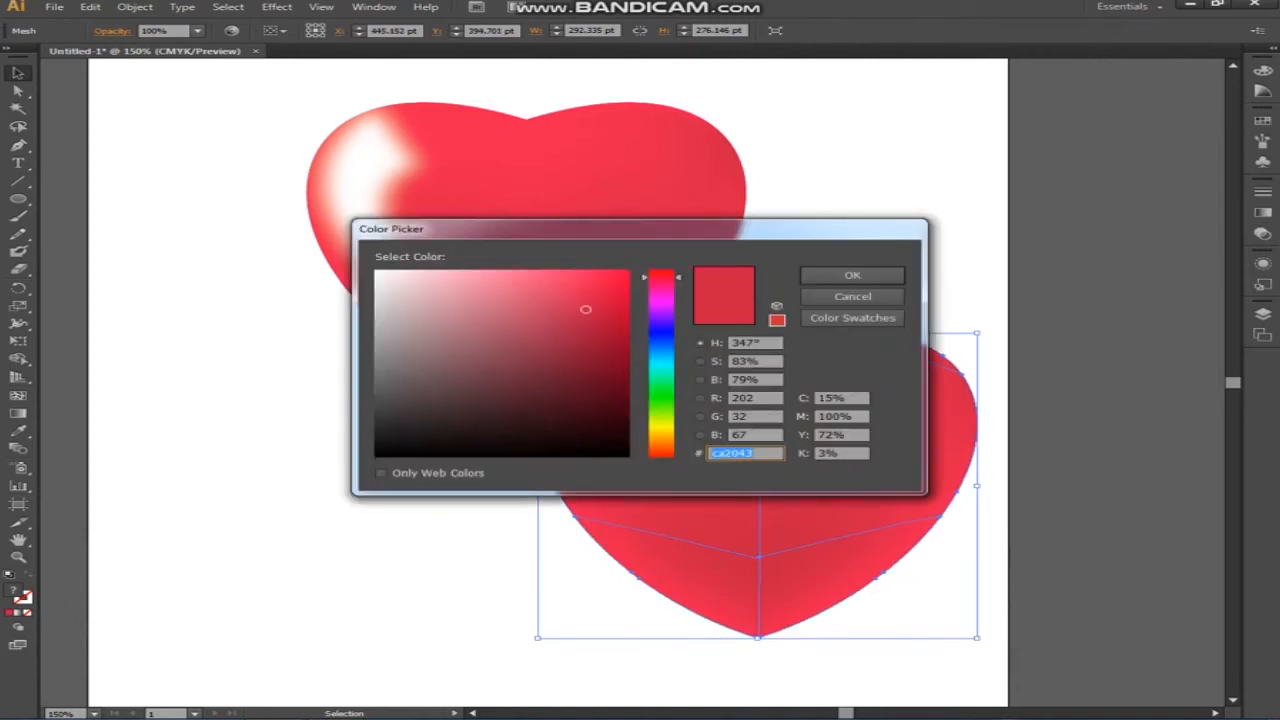
{"action": "mouse_move", "coordinate": [585, 309]}
{"action": "left_mouse_down"}
{"action": "mouse_move", "coordinate": [491, 283]}
{"action": "mouse_move", "coordinate": [600, 275]}
{"action": "mouse_move", "coordinate": [514, 277]}
{"action": "left_mouse_up"}
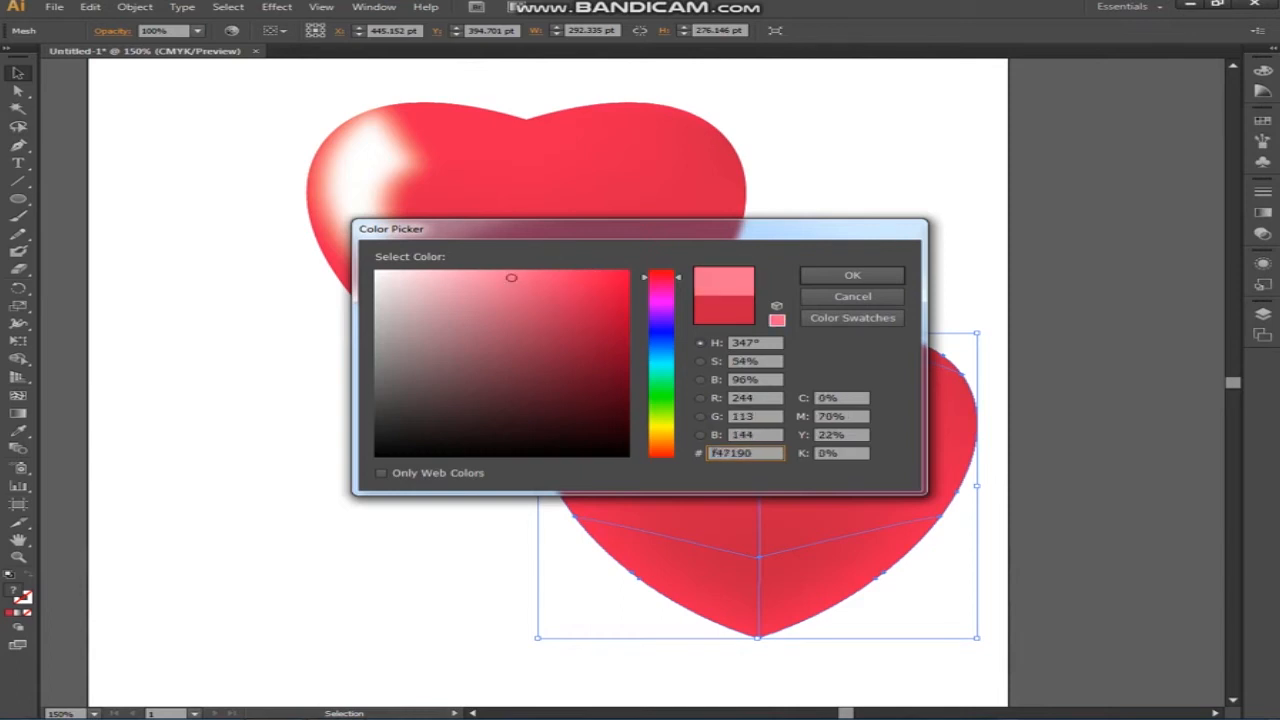
{"action": "left_click", "coordinate": [852, 275]}
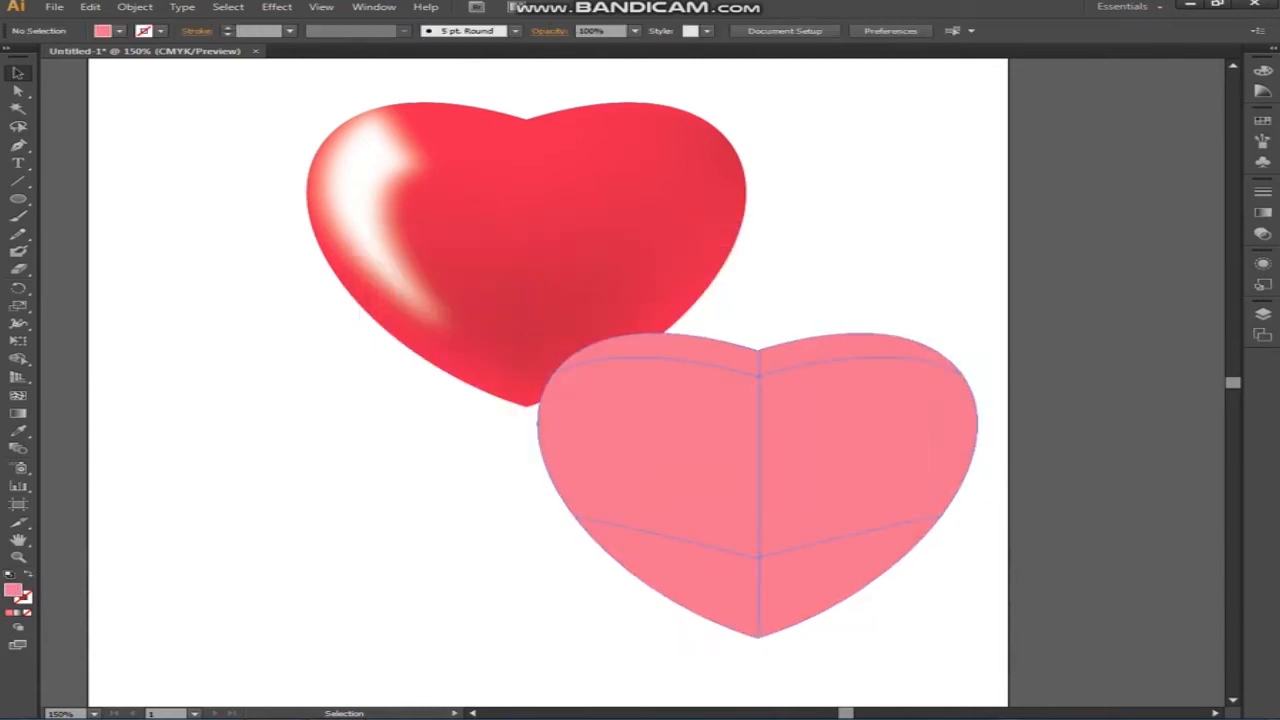
{"action": "key", "text": "a"}
{"action": "left_click", "coordinate": [760, 376]}
{"action": "key", "text": "i"}
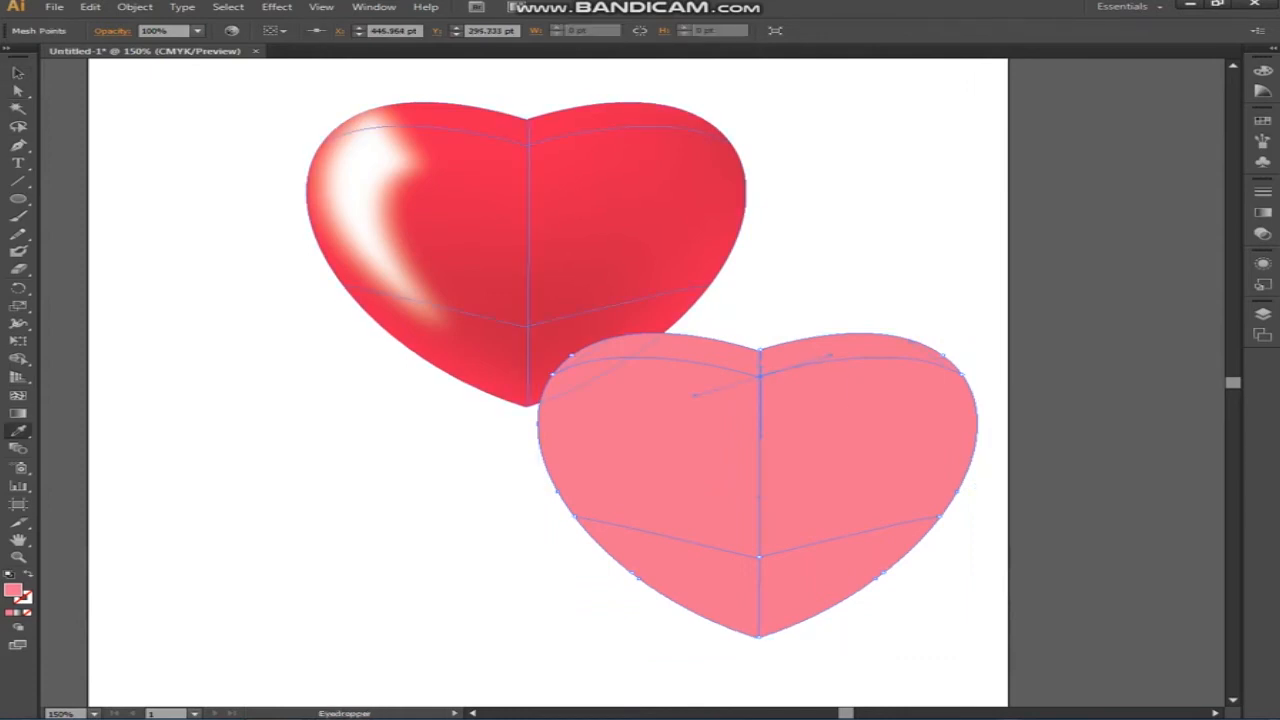
{"action": "left_click", "coordinate": [690, 270]}
{"action": "key", "text": "ctrl+z"}
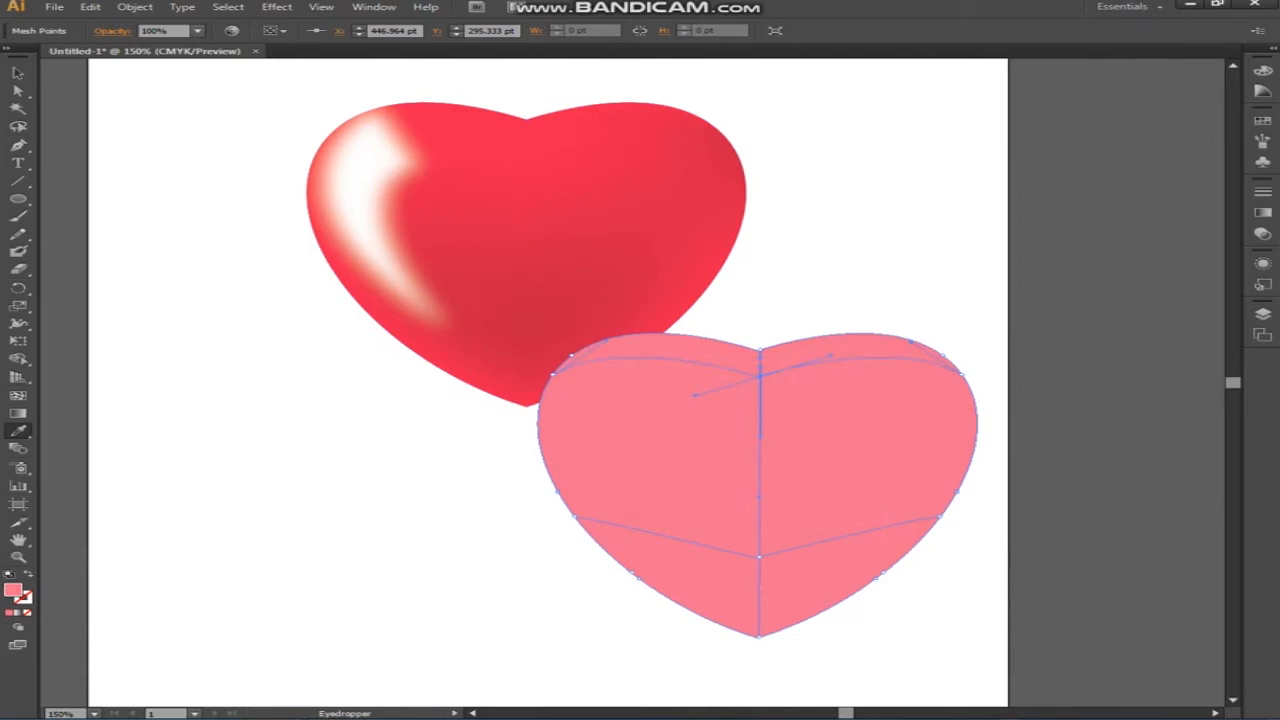
Color the pink heart's upper-right edge and lower-centre mesh points with darker reds sampled from the first heart
{"action": "key", "text": "a"}
{"action": "left_click", "coordinate": [963, 372]}
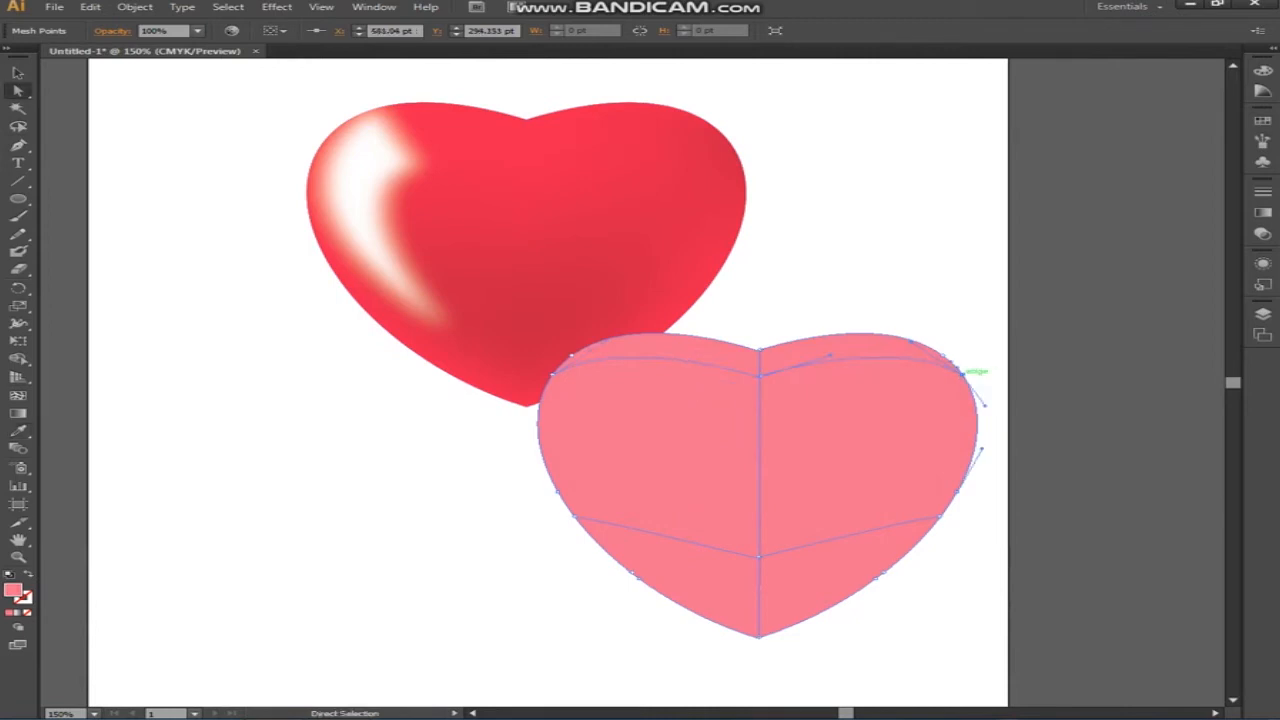
{"action": "key", "text": "i"}
{"action": "left_click", "coordinate": [718, 155]}
{"action": "key", "text": "v"}
{"action": "key", "text": "a"}
{"action": "left_click", "coordinate": [759, 557]}
{"action": "key", "text": "i"}
{"action": "left_click", "coordinate": [527, 324]}
{"action": "key", "text": "a"}
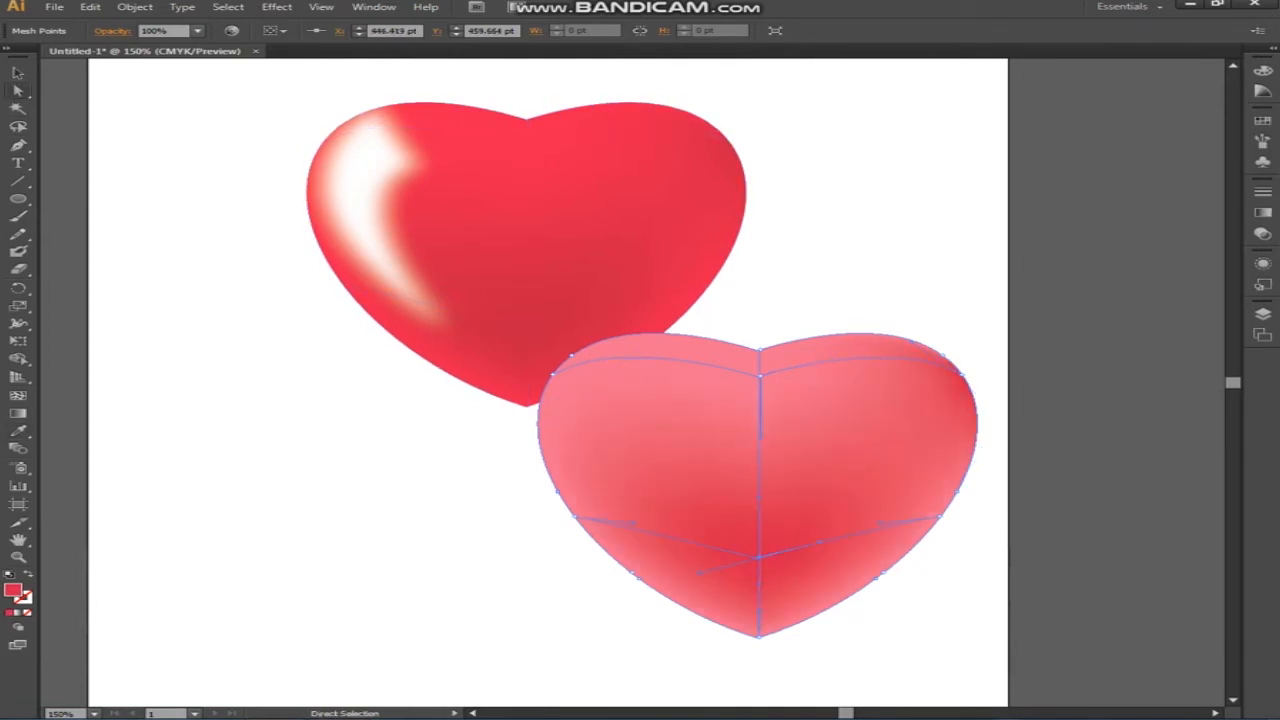
Place a copy of the red heart's blurred white highlight just inside the left side of the pink heart
{"action": "left_click", "coordinate": [528, 290]}
{"action": "left_click", "coordinate": [355, 200]}
{"action": "key", "text": "v"}
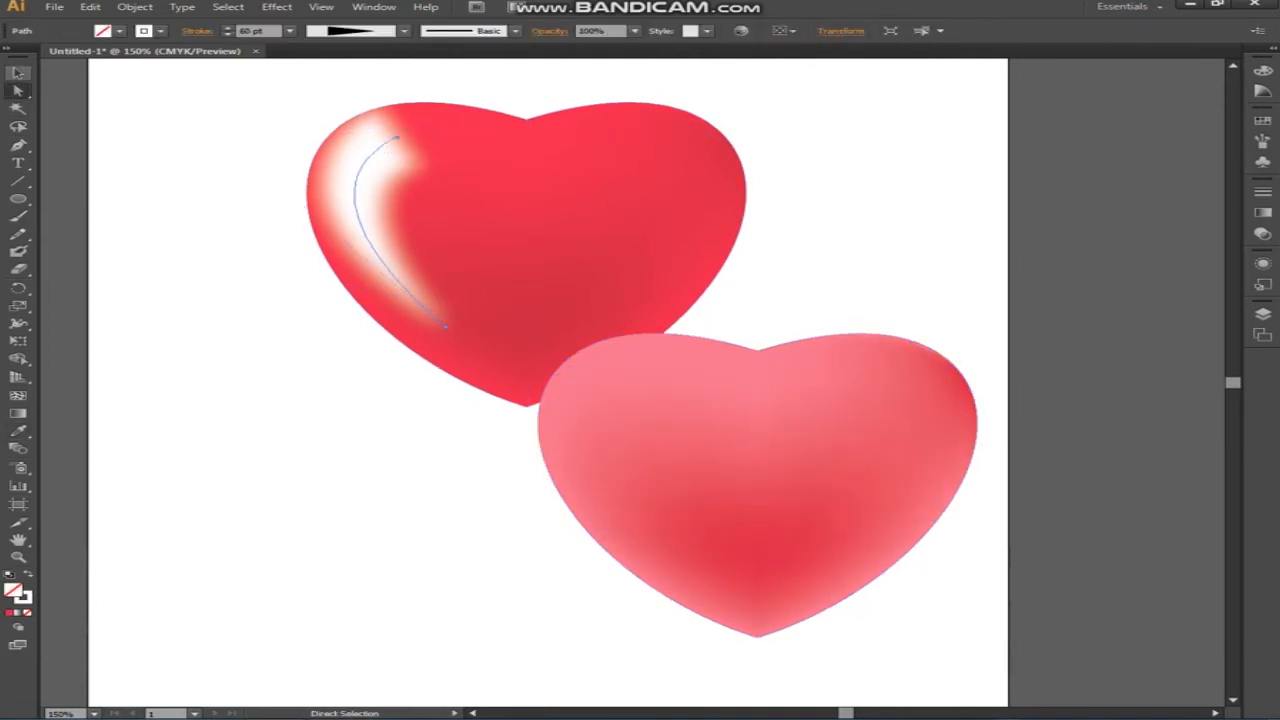
{"action": "key", "text": "a"}
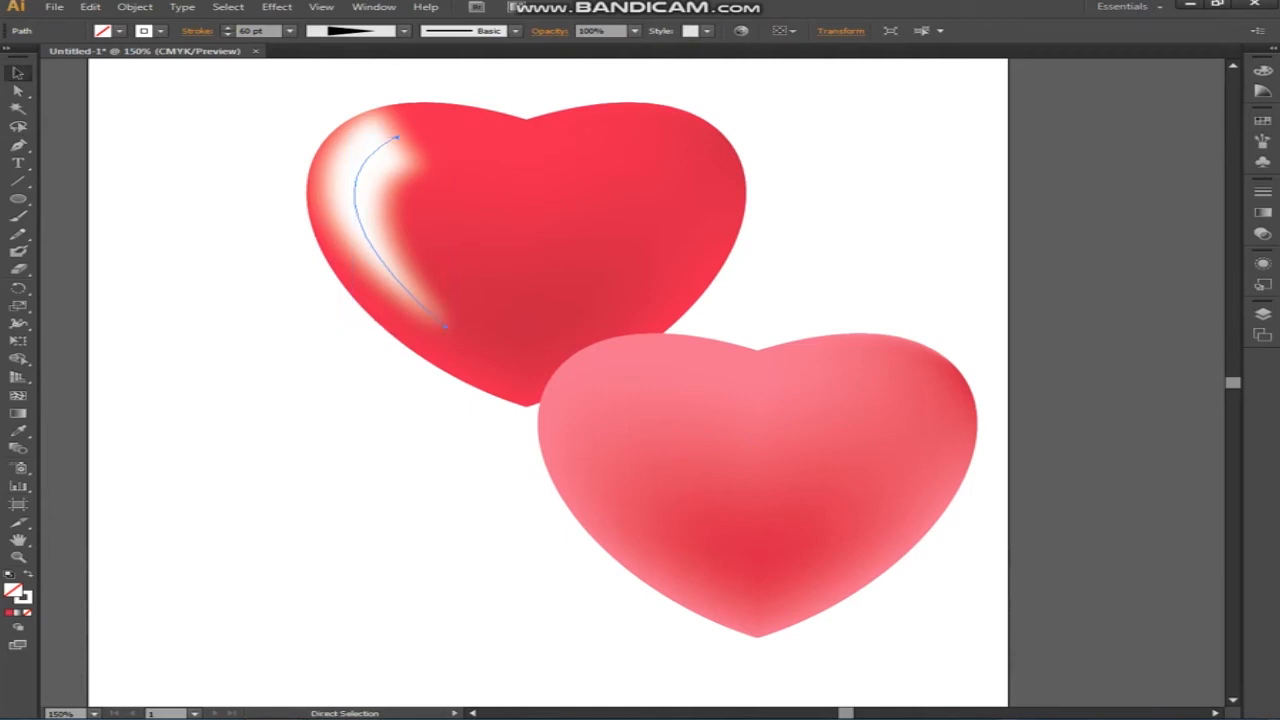
{"action": "key", "text": "ctrl+v"}
{"action": "left_click_drag", "start_coordinate": [375, 168], "coordinate": [592, 397]}
{"action": "key", "text": "ctrl+z"}
{"action": "left_click", "coordinate": [590, 395]}
{"action": "left_click_drag", "start_coordinate": [567, 300], "coordinate": [600, 430]}
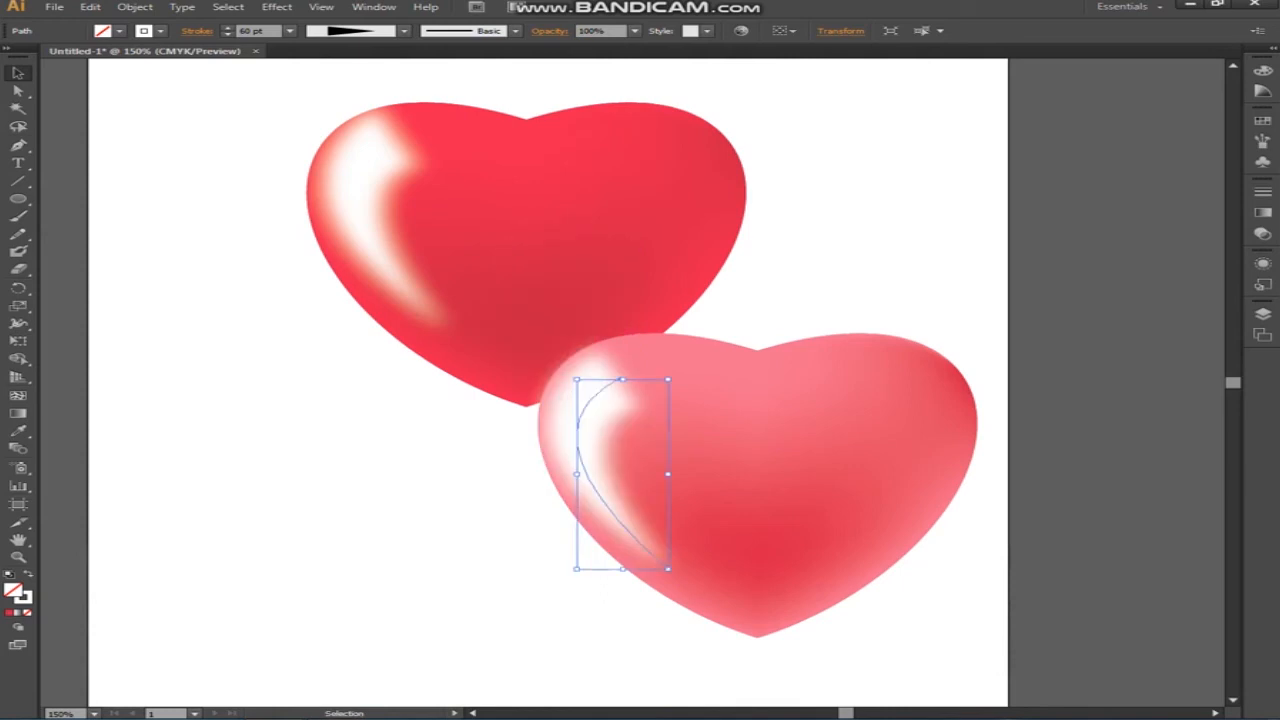
{"action": "left_click_drag", "start_coordinate": [617, 382], "coordinate": [634, 382]}
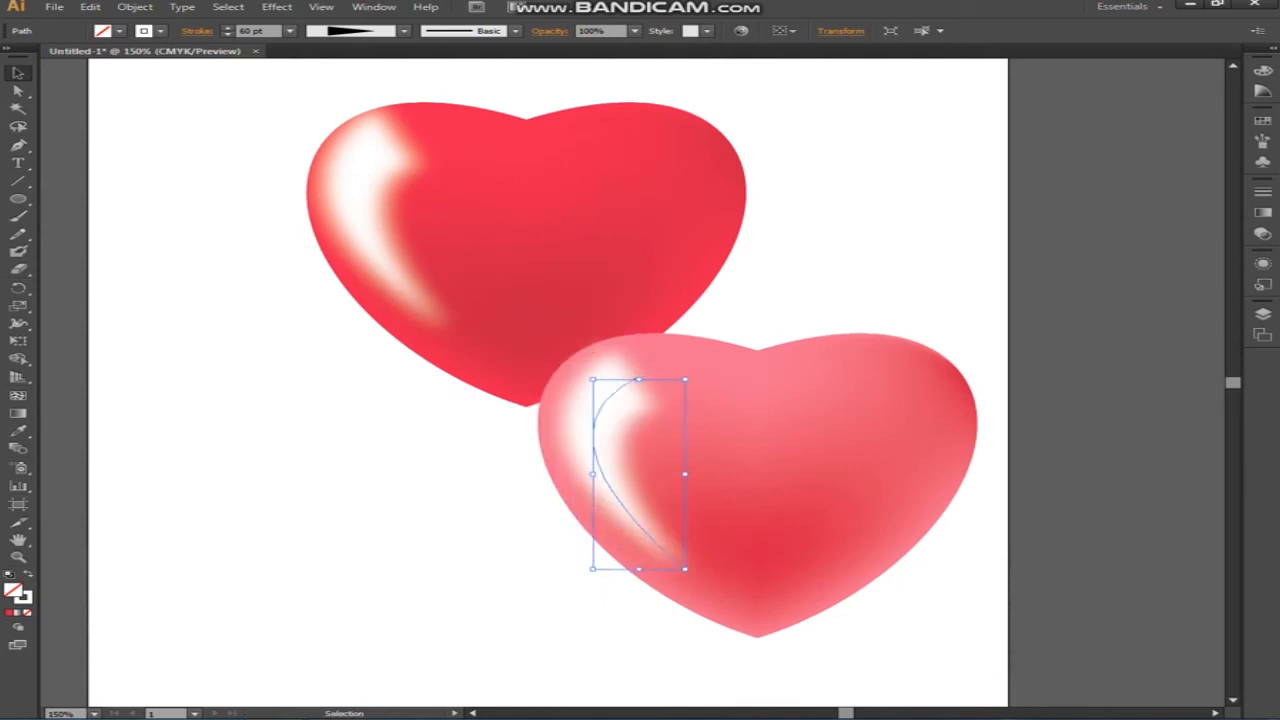
Move the red heart with its highlight to the left and group the two objects
{"action": "left_click", "coordinate": [800, 260]}
{"action": "left_click_drag", "start_coordinate": [823, 140], "coordinate": [730, 252]}
{"action": "left_click_drag", "start_coordinate": [410, 240], "coordinate": [284, 240]}
{"action": "right_click", "coordinate": [284, 240]}
{"action": "left_click", "coordinate": [335, 308]}
Group the pink heart with its white highlight
{"action": "left_click_drag", "start_coordinate": [990, 328], "coordinate": [846, 387]}
{"action": "left_click", "coordinate": [497, 632]}
{"action": "right_click", "coordinate": [781, 387]}
{"action": "left_click", "coordinate": [831, 456]}
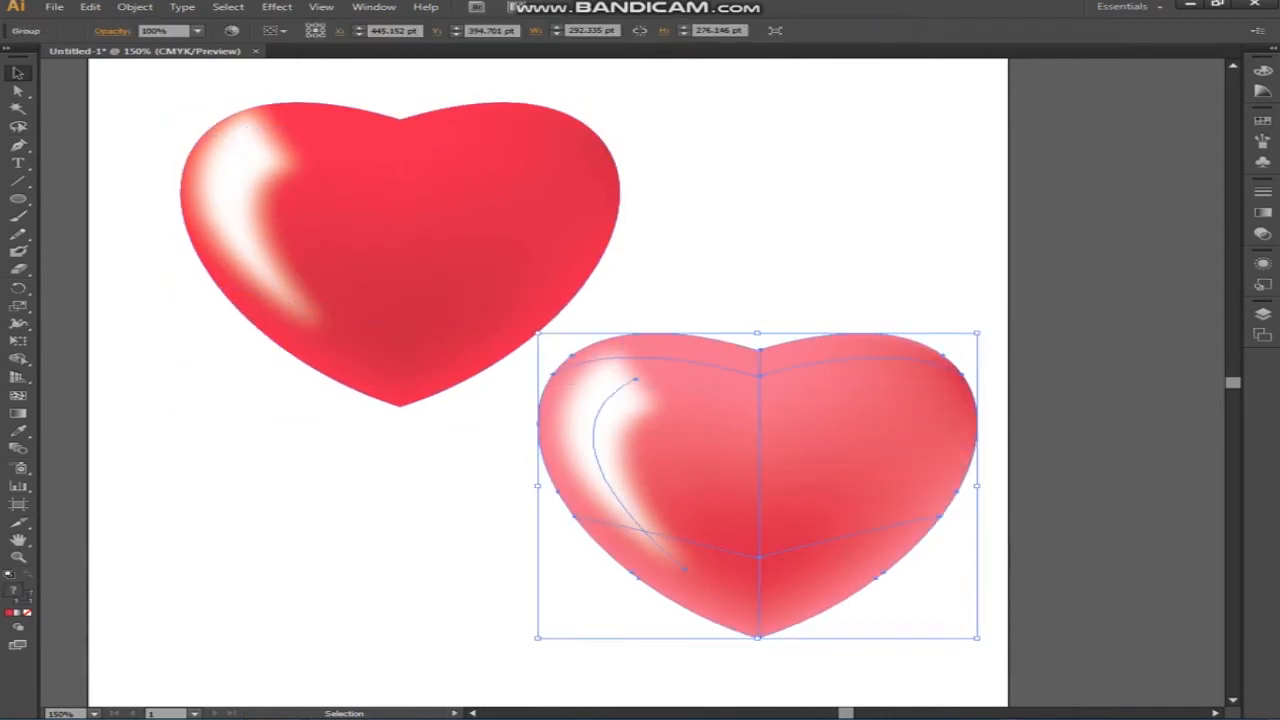
Tilt the red heart counter-clockwise and place the pink heart, reduced and tilted clockwise, over its right side
{"action": "left_click", "coordinate": [400, 250]}
{"action": "left_click_drag", "start_coordinate": [626, 97], "coordinate": [469, 135]}
{"action": "left_click", "coordinate": [670, 265]}
{"action": "left_click_drag", "start_coordinate": [691, 421], "coordinate": [545, 258]}
{"action": "left_click_drag", "start_coordinate": [838, 232], "coordinate": [838, 304]}
{"action": "left_click_drag", "start_coordinate": [650, 315], "coordinate": [604, 268]}
{"action": "key", "text": "ctrl+shift+a"}
Draw an open Pen path along the pink heart's left edge, between the two places where it crosses the red heart's outline
{"action": "scroll", "coordinate": [440, 200], "scroll_direction": "up", "scroll_amount": 3}
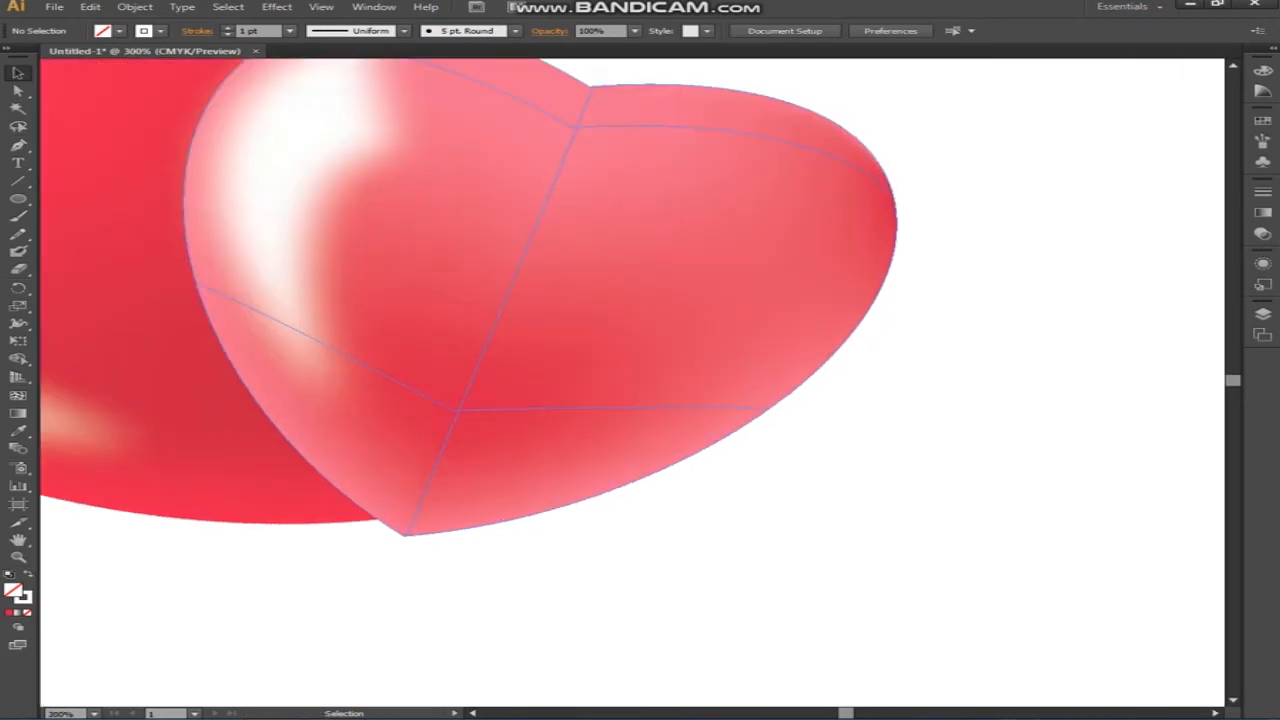
{"action": "key", "text": "p"}
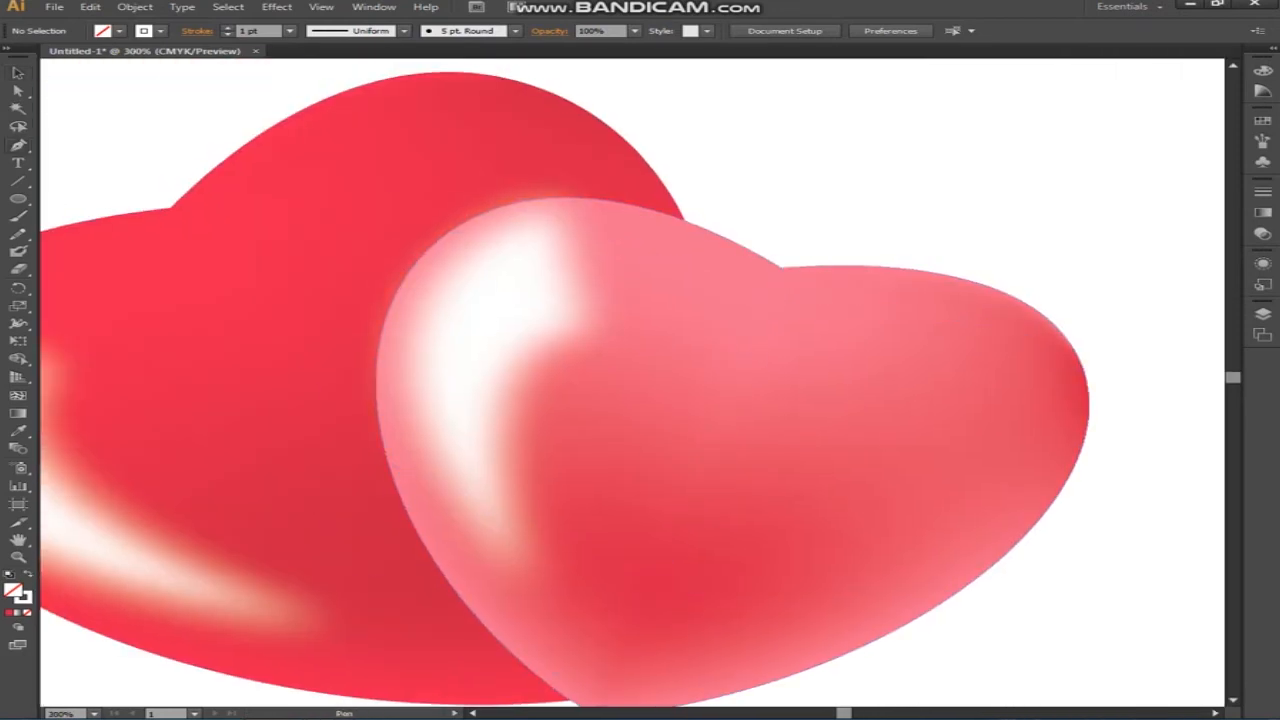
{"action": "left_click", "coordinate": [694, 212]}
{"action": "left_click_drag", "start_coordinate": [408, 273], "coordinate": [315, 393]}
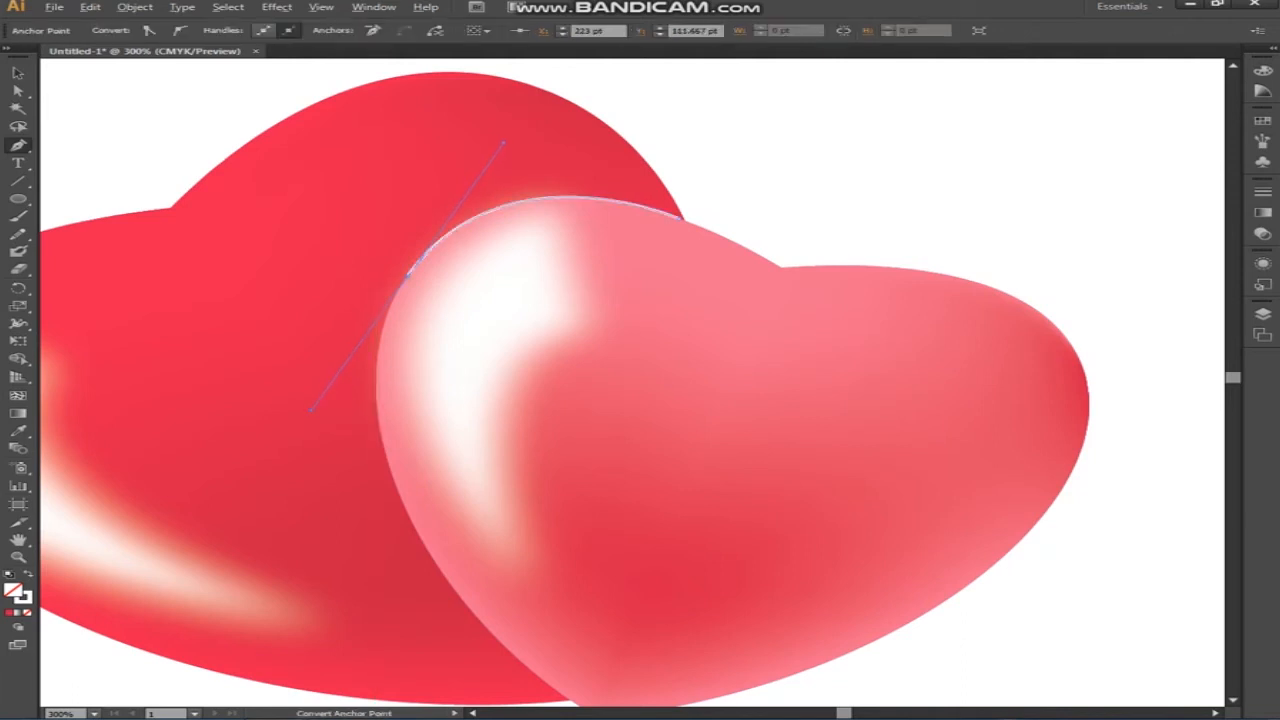
{"action": "scroll", "coordinate": [455, 517], "scroll_direction": "down", "scroll_amount": 2}
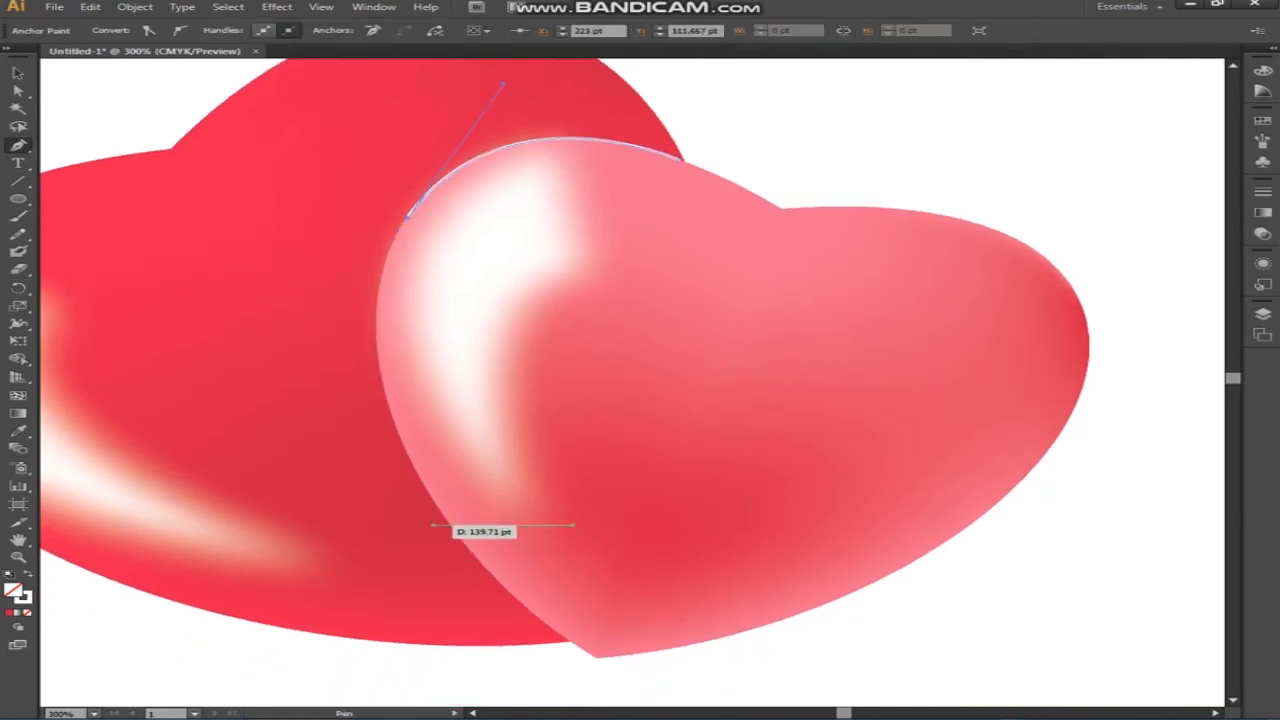
{"action": "left_click_drag", "start_coordinate": [446, 518], "coordinate": [576, 702]}
{"action": "left_click", "coordinate": [569, 637]}
{"action": "key", "text": "ctrl+z"}
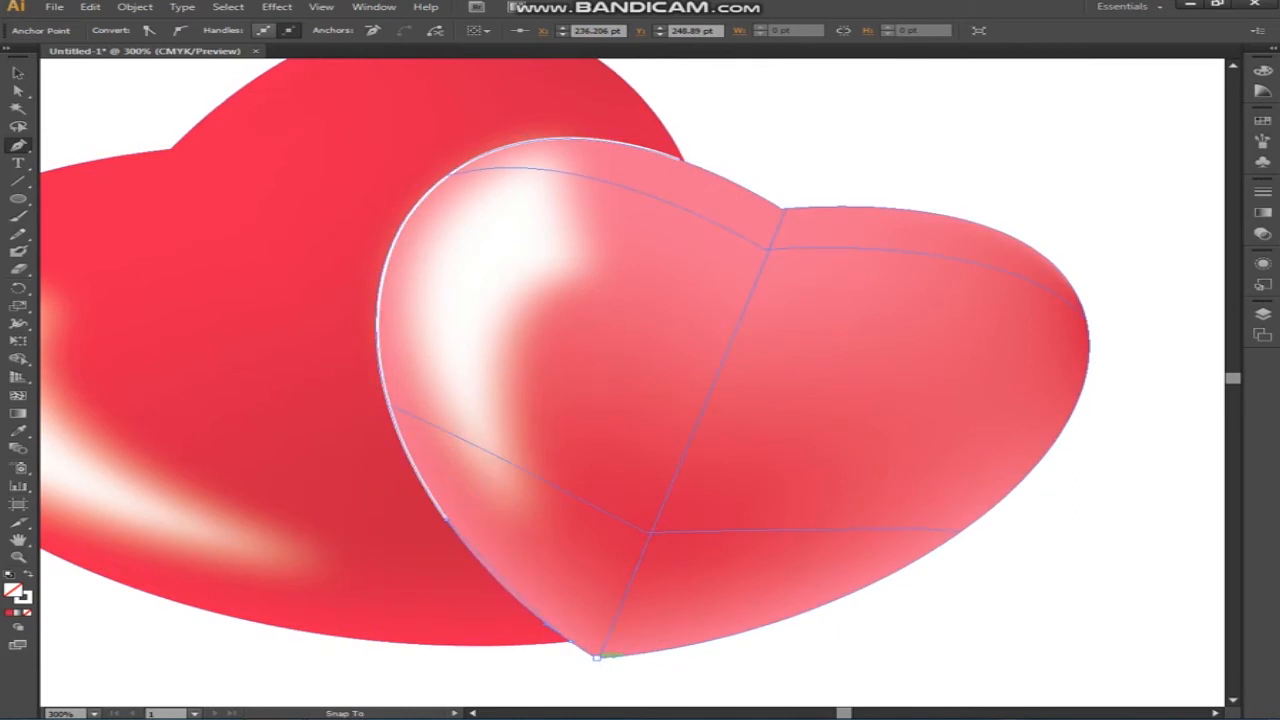
{"action": "left_click_drag", "start_coordinate": [603, 657], "coordinate": [611, 664]}
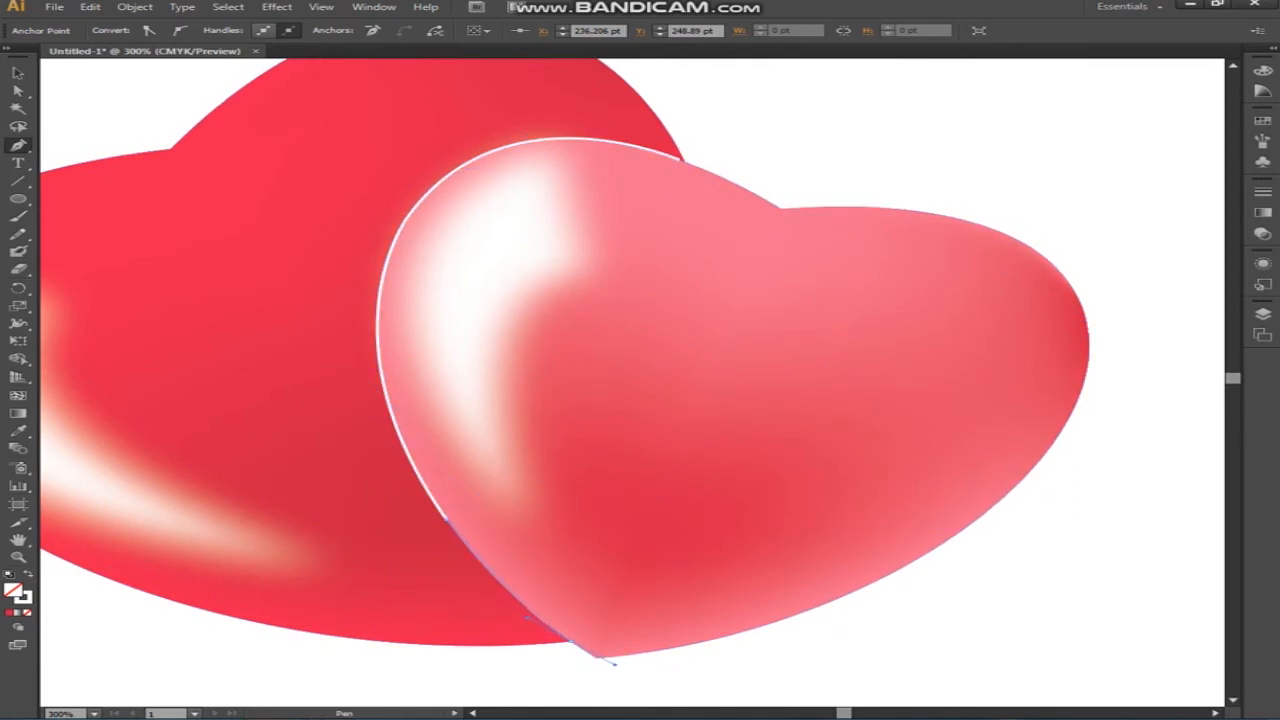
{"action": "key", "text": "v"}
{"action": "left_click", "coordinate": [529, 366]}
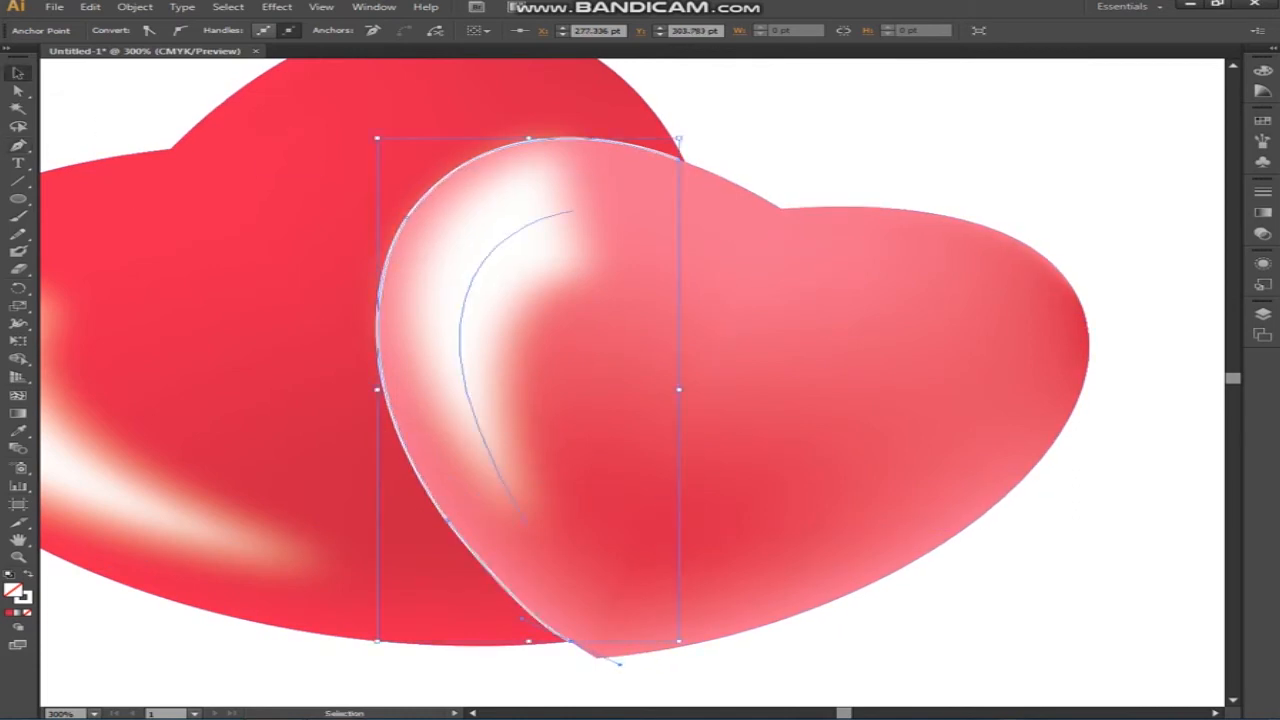
{"action": "double_click", "coordinate": [14, 590]}
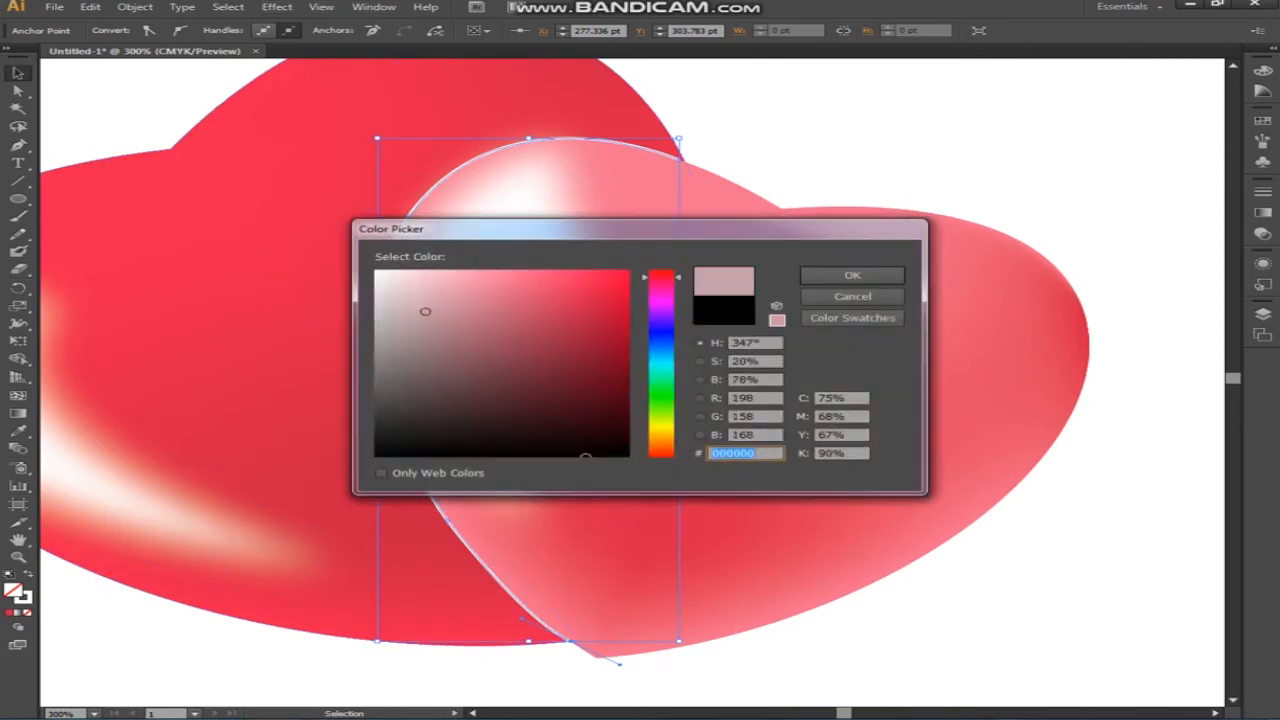
{"action": "left_click_drag", "start_coordinate": [530, 285], "coordinate": [594, 394]}
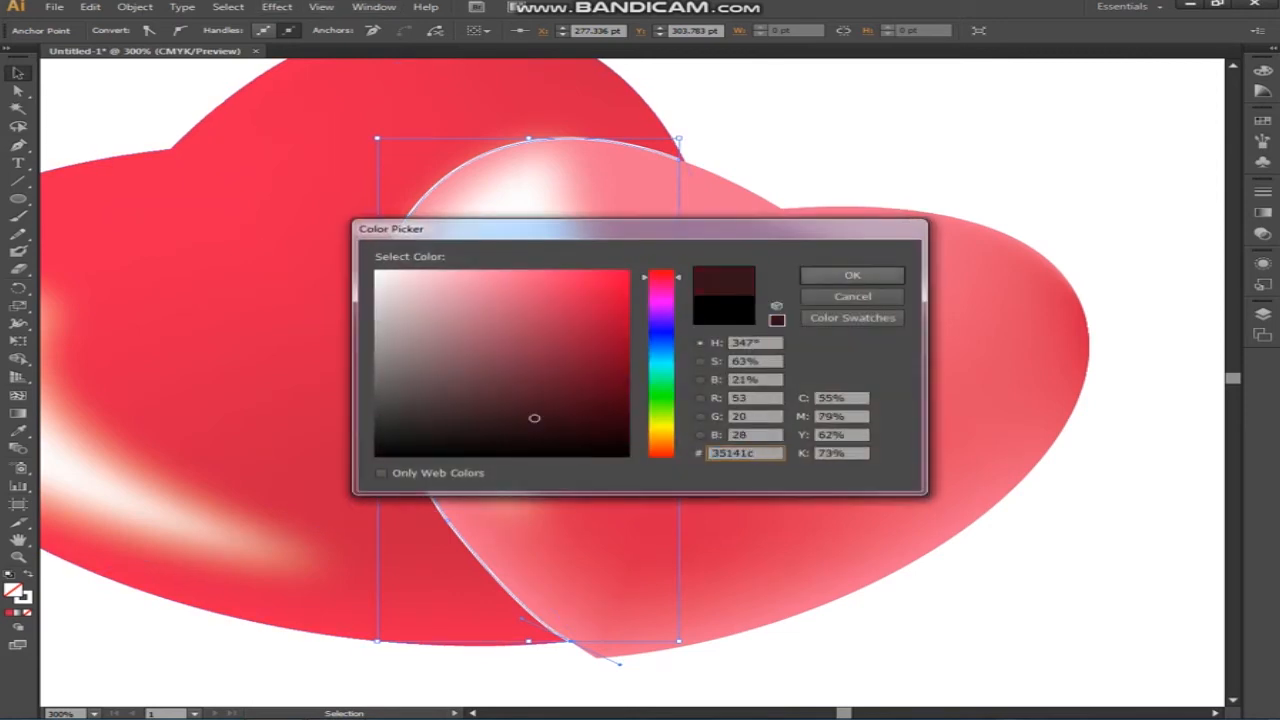
{"action": "left_click", "coordinate": [852, 275]}
{"action": "key", "text": "ctrl+z"}
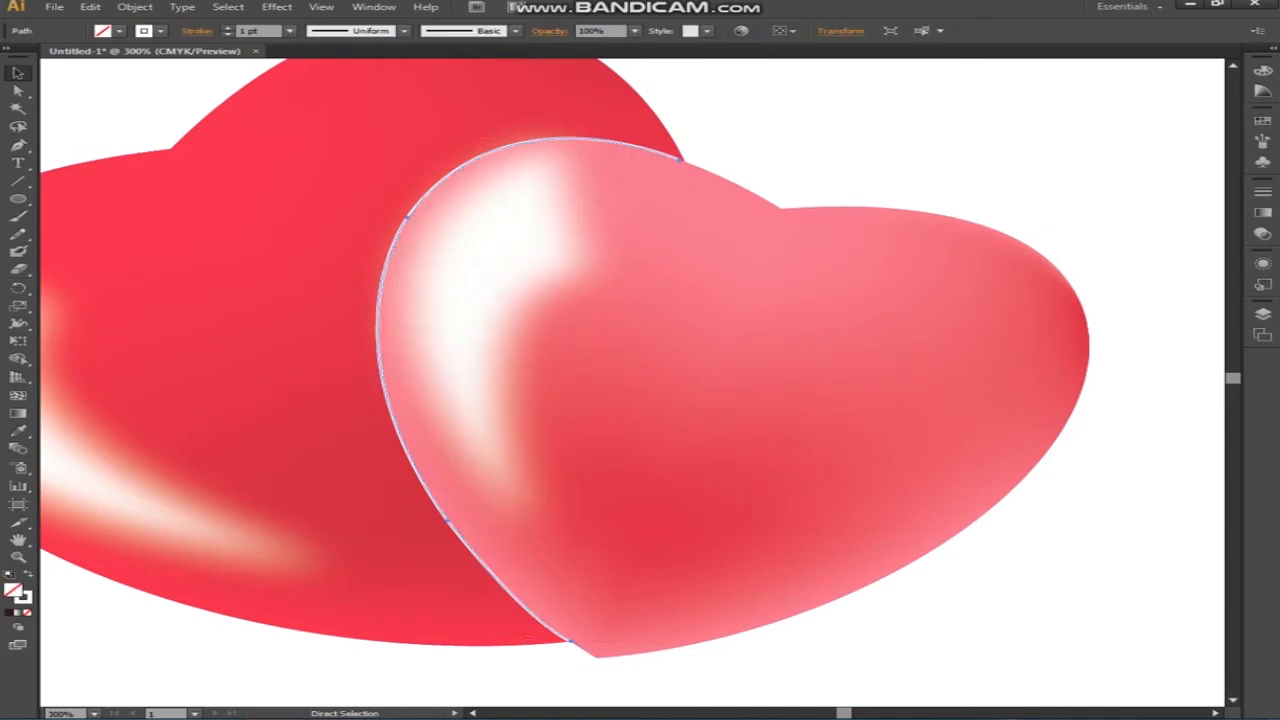
Set the stroke color of the path along the pink heart's left edge to black
{"action": "left_click", "coordinate": [118, 31]}
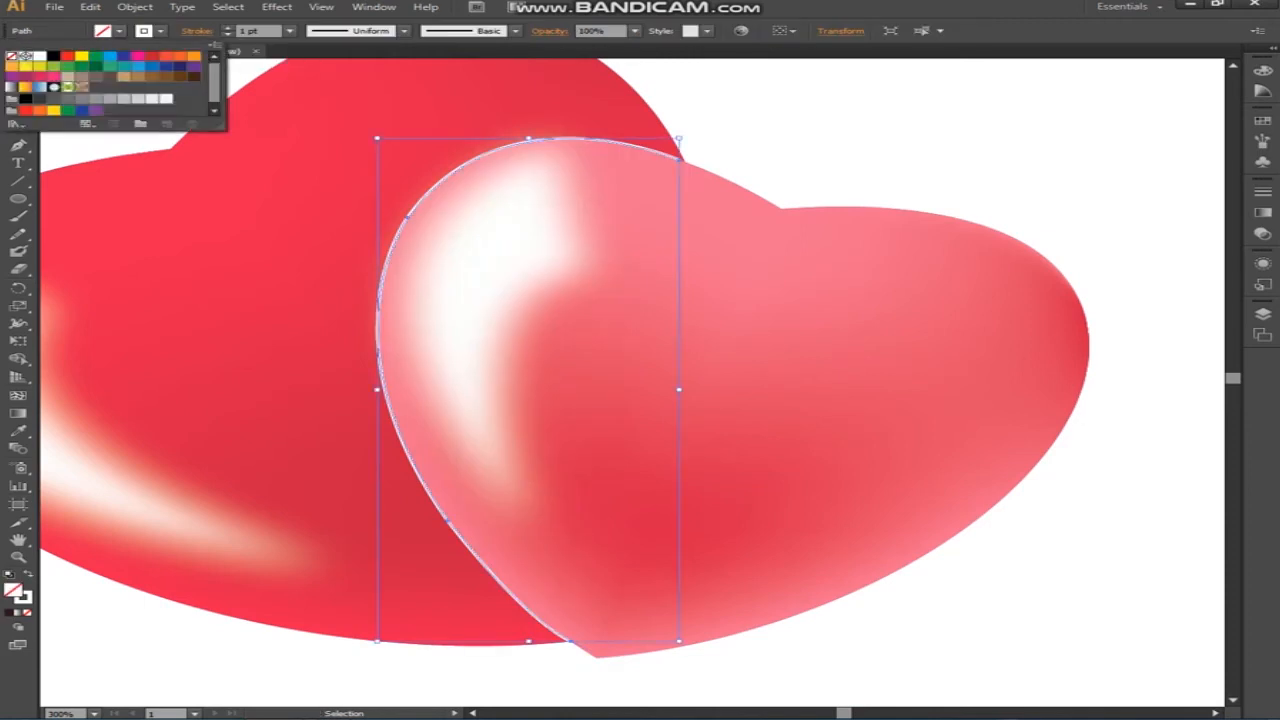
{"action": "left_click", "coordinate": [160, 31]}
{"action": "left_click", "coordinate": [54, 76]}
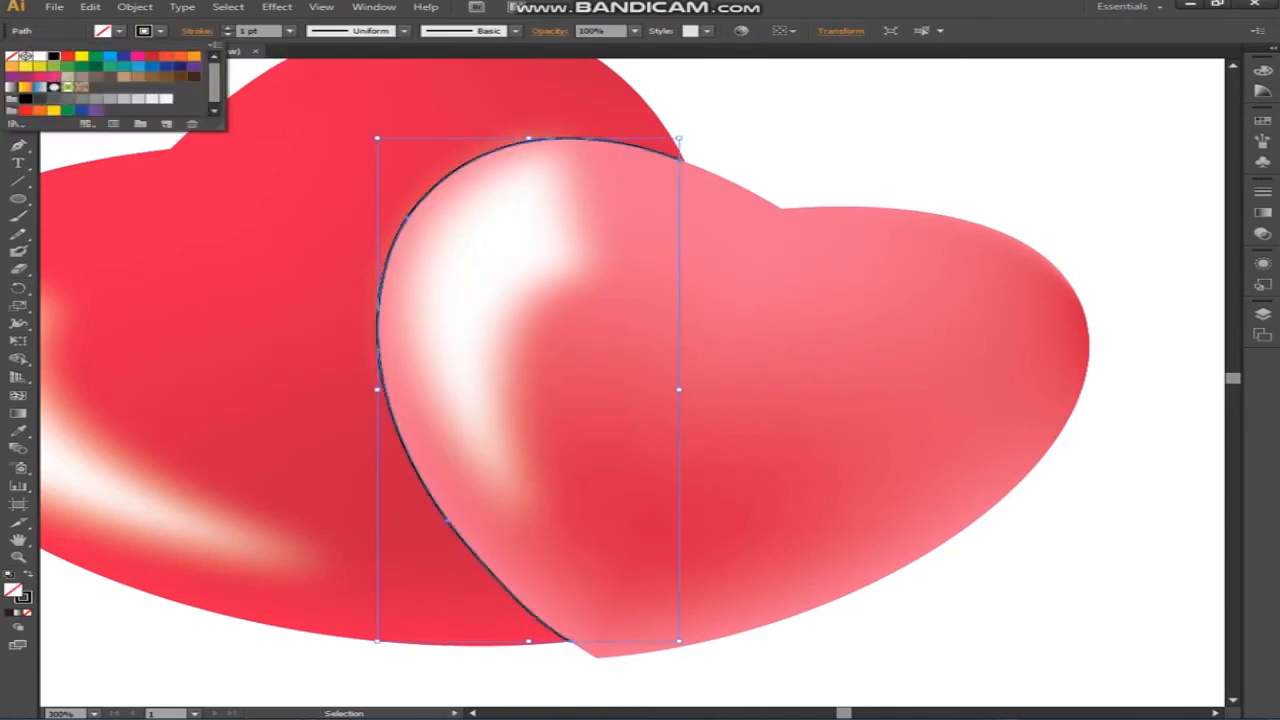
Apply a Gaussian Blur with a radius of 6.7 pixels to the black edge path, with preview enabled, and deselect it
{"action": "left_click", "coordinate": [277, 7]}
{"action": "mouse_move", "coordinate": [300, 249]}
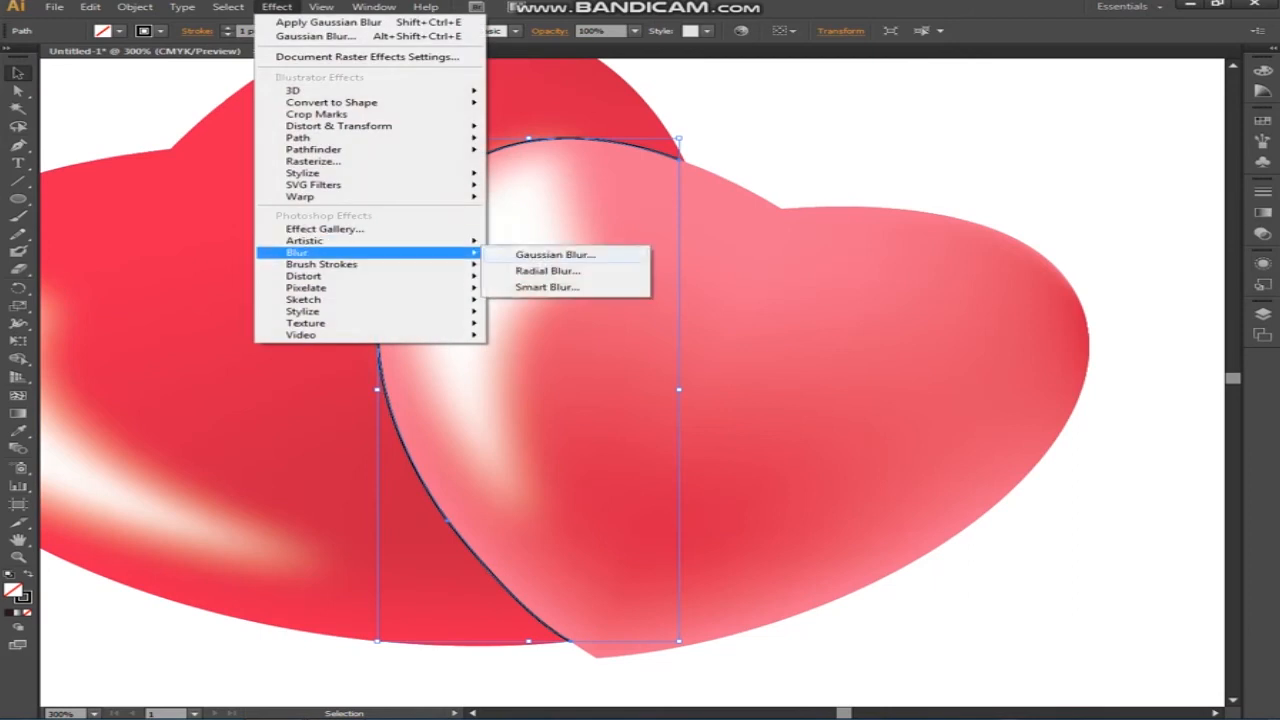
{"action": "left_click", "coordinate": [543, 249]}
{"action": "left_click", "coordinate": [516, 377]}
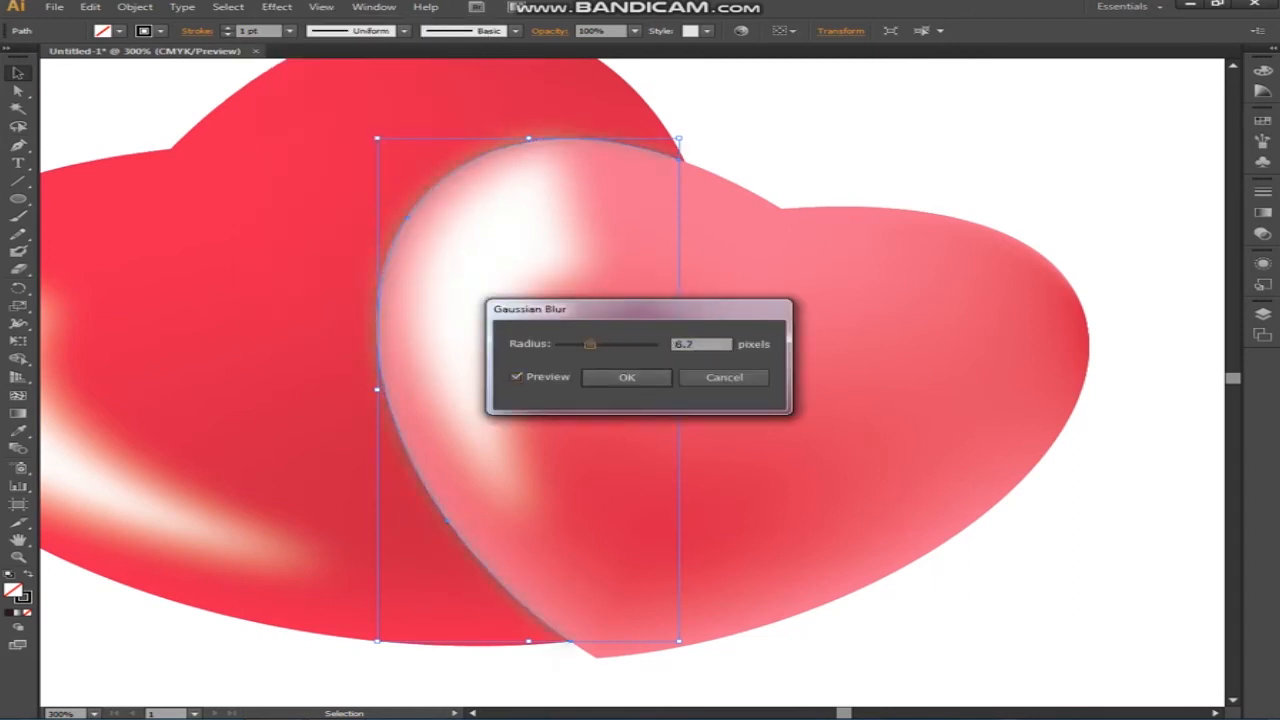
{"action": "key", "text": "Return"}
{"action": "key", "text": "ctrl+shift+a"}
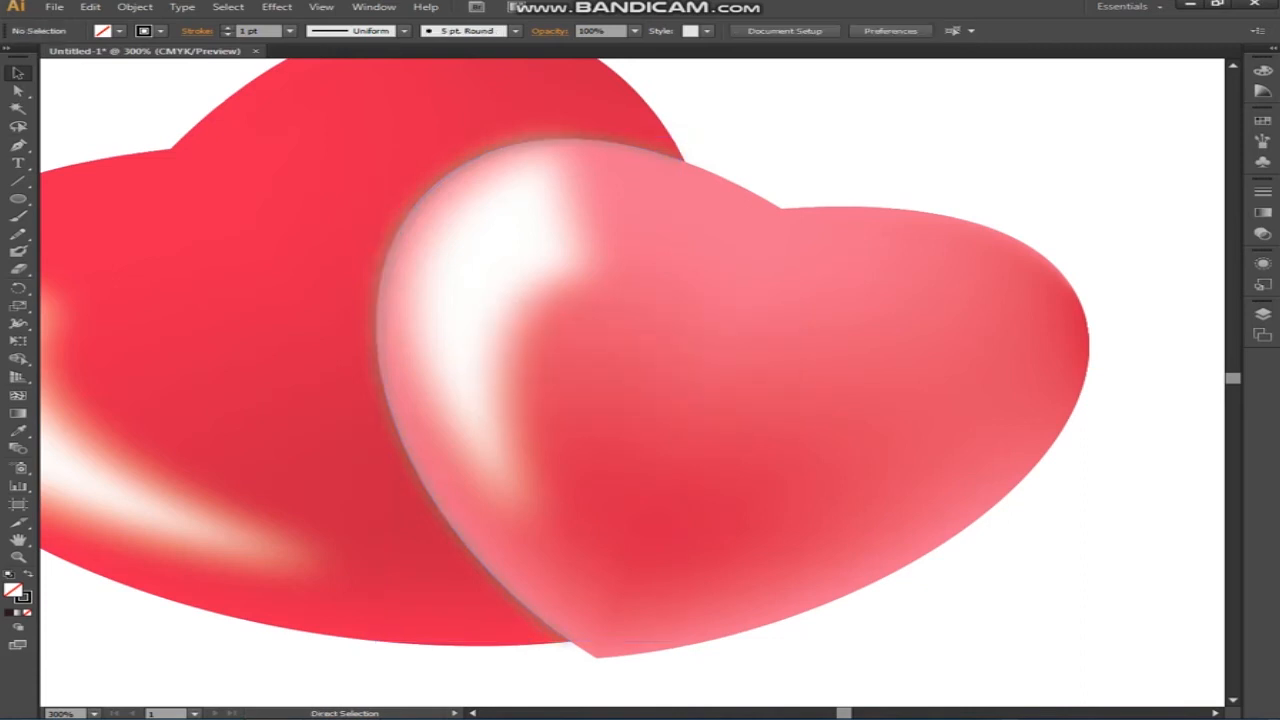
Place a small copy of the highlighted pink heart near the artboard's upper-right corner
{"action": "key", "text": "ctrl+minus"}
{"action": "left_click_drag", "start_coordinate": [600, 420], "coordinate": [684, 324]}
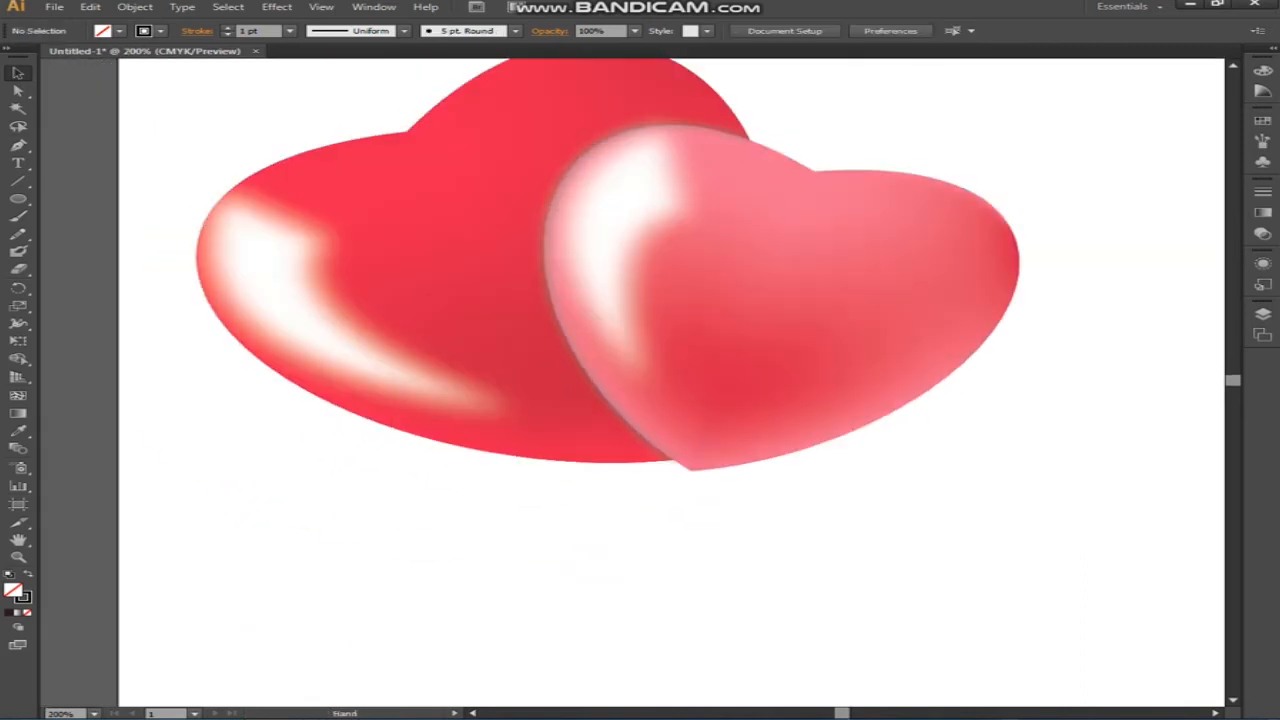
{"action": "key", "text": "ctrl+minus"}
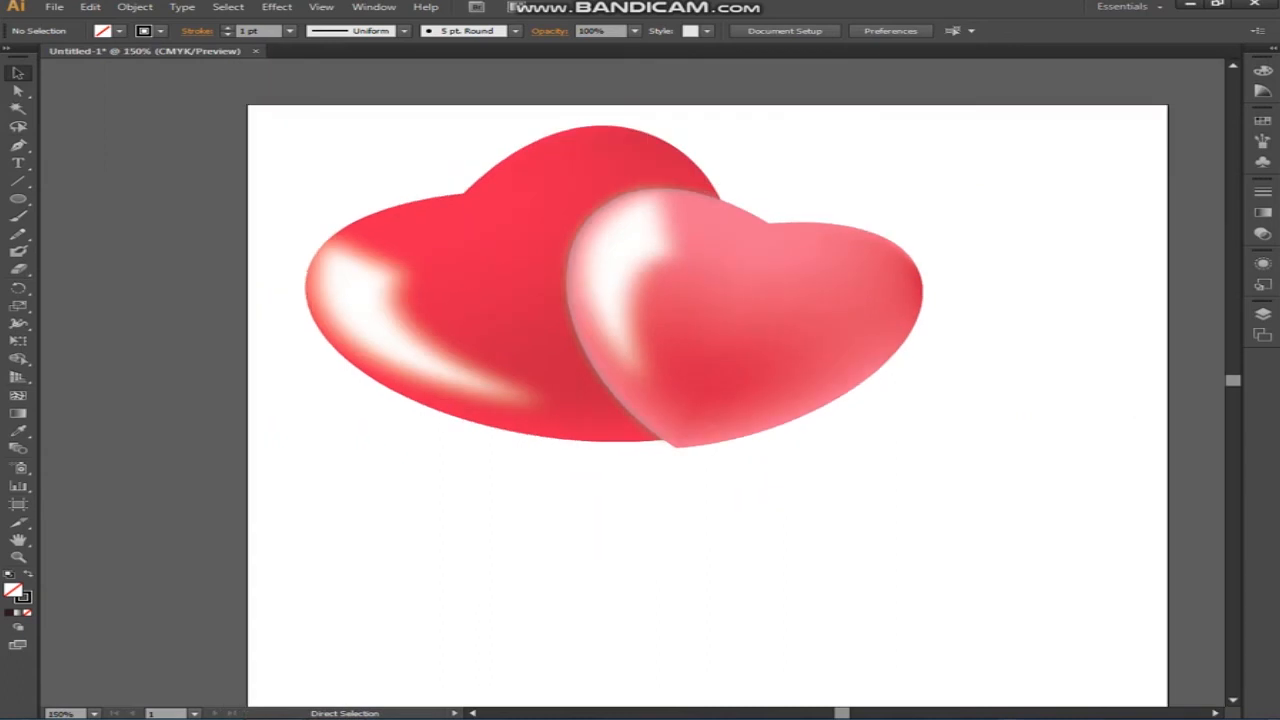
{"action": "left_click", "coordinate": [750, 320]}
{"action": "key", "text": "a"}
{"action": "key", "text": "ctrl+v"}
{"action": "left_click_drag", "start_coordinate": [849, 289], "coordinate": [1021, 171]}
{"action": "left_click", "coordinate": [975, 300]}
Place a copy of the red heart, scaled down to about 110 pt wide, below the left side of the large hearts
{"action": "left_click", "coordinate": [490, 280]}
{"action": "key", "text": "a"}
{"action": "key", "text": "ctrl+v"}
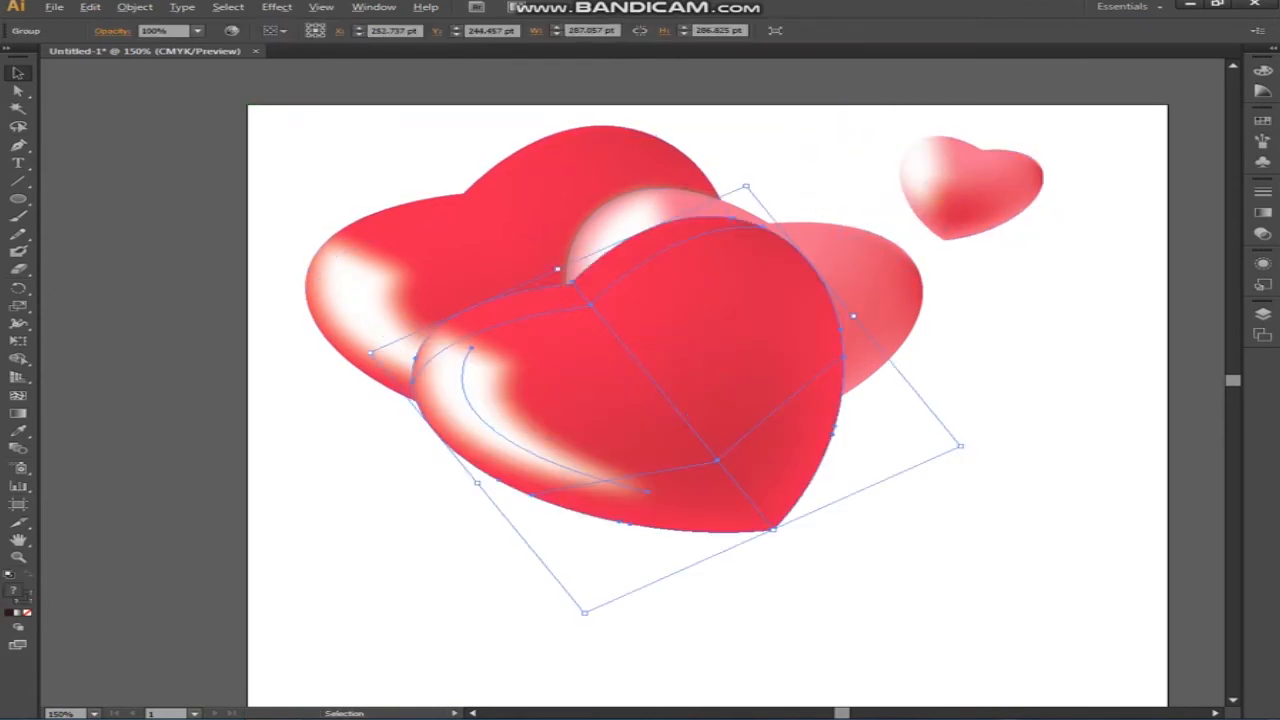
{"action": "left_click_drag", "start_coordinate": [746, 186], "coordinate": [694, 311]}
{"action": "left_click_drag", "start_coordinate": [703, 362], "coordinate": [409, 524]}
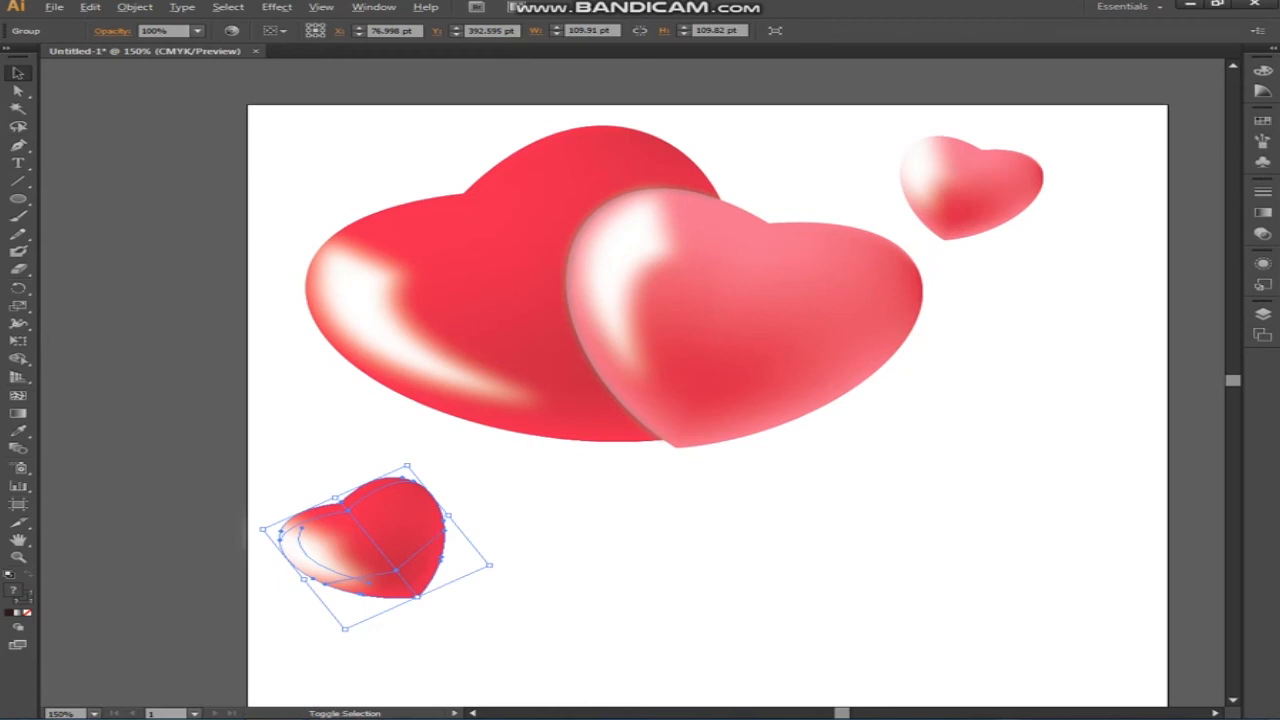
Enlarge the small red heart and shift it slightly to the right below the large red heart
{"action": "left_click_drag", "start_coordinate": [489, 565], "coordinate": [562, 610]}
{"action": "left_click_drag", "start_coordinate": [424, 540], "coordinate": [462, 544]}
{"action": "left_click", "coordinate": [625, 560]}
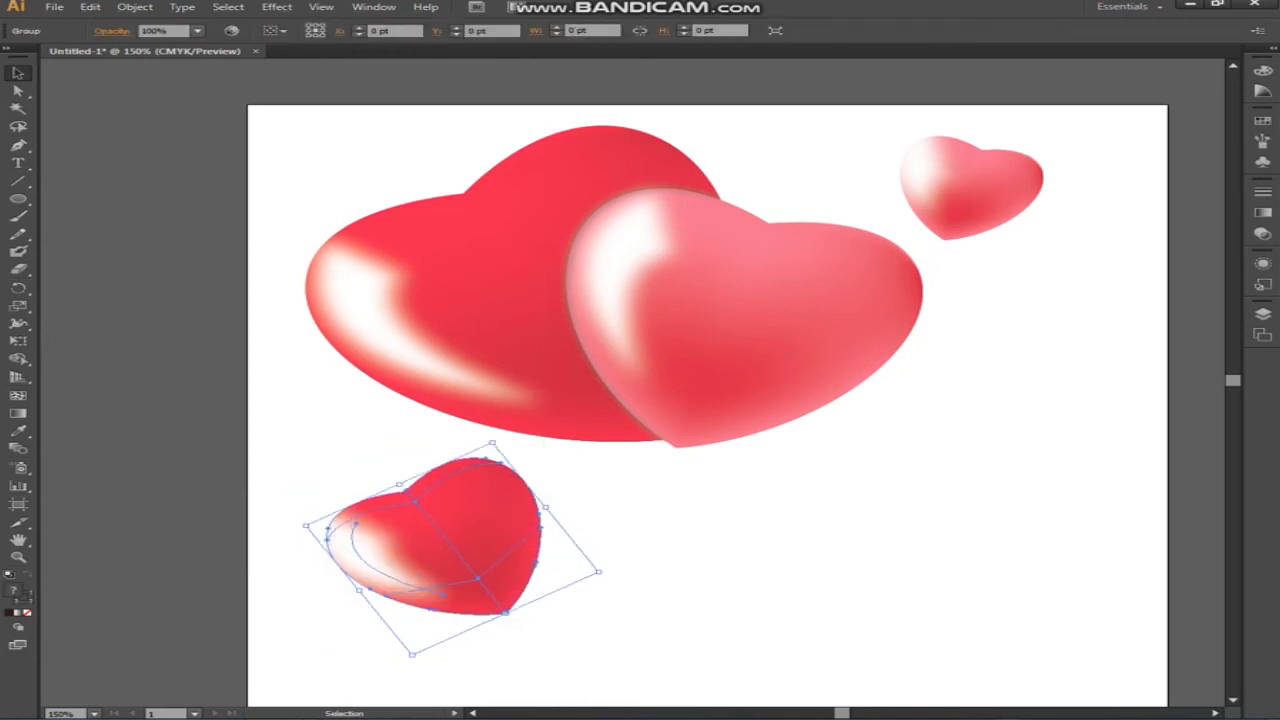
{"action": "scroll", "coordinate": [462, 544], "scroll_direction": "up", "scroll_amount": 1}
{"action": "left_click", "coordinate": [625, 575]}
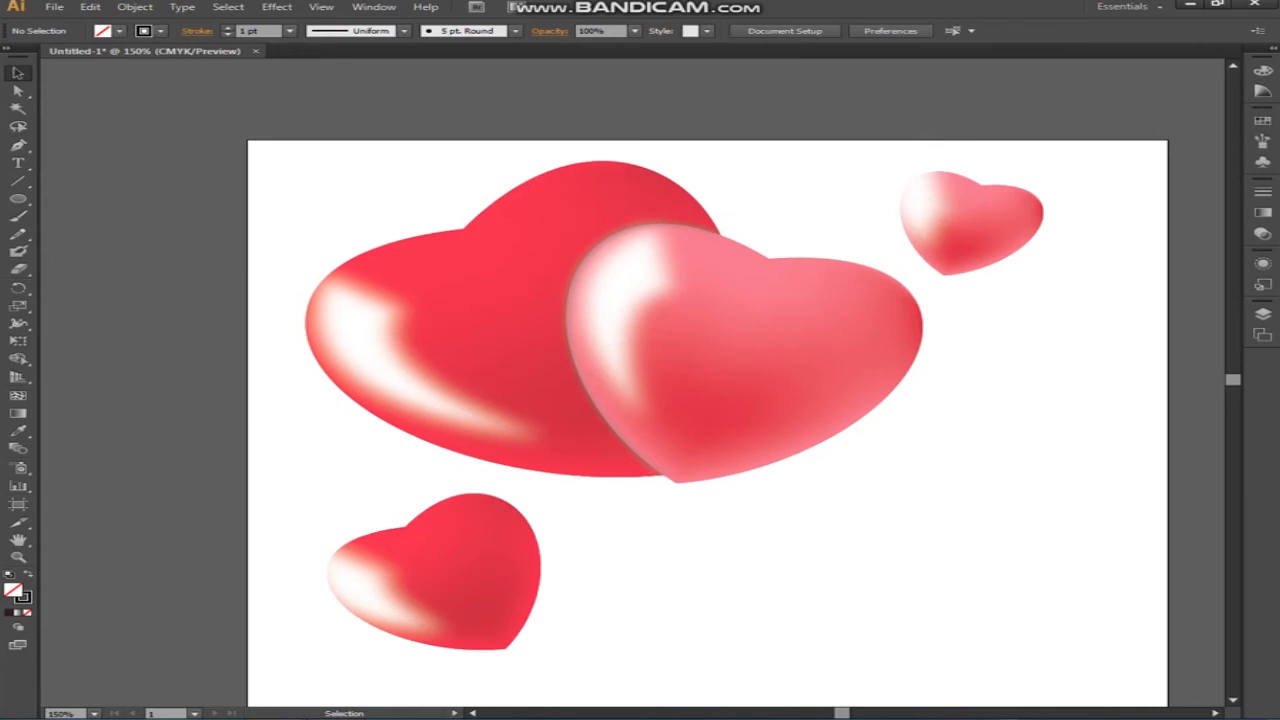
Shrink the small red heart and place it overlapping the left side of the small pink heart
{"action": "left_click_drag", "start_coordinate": [500, 385], "coordinate": [359, 265]}
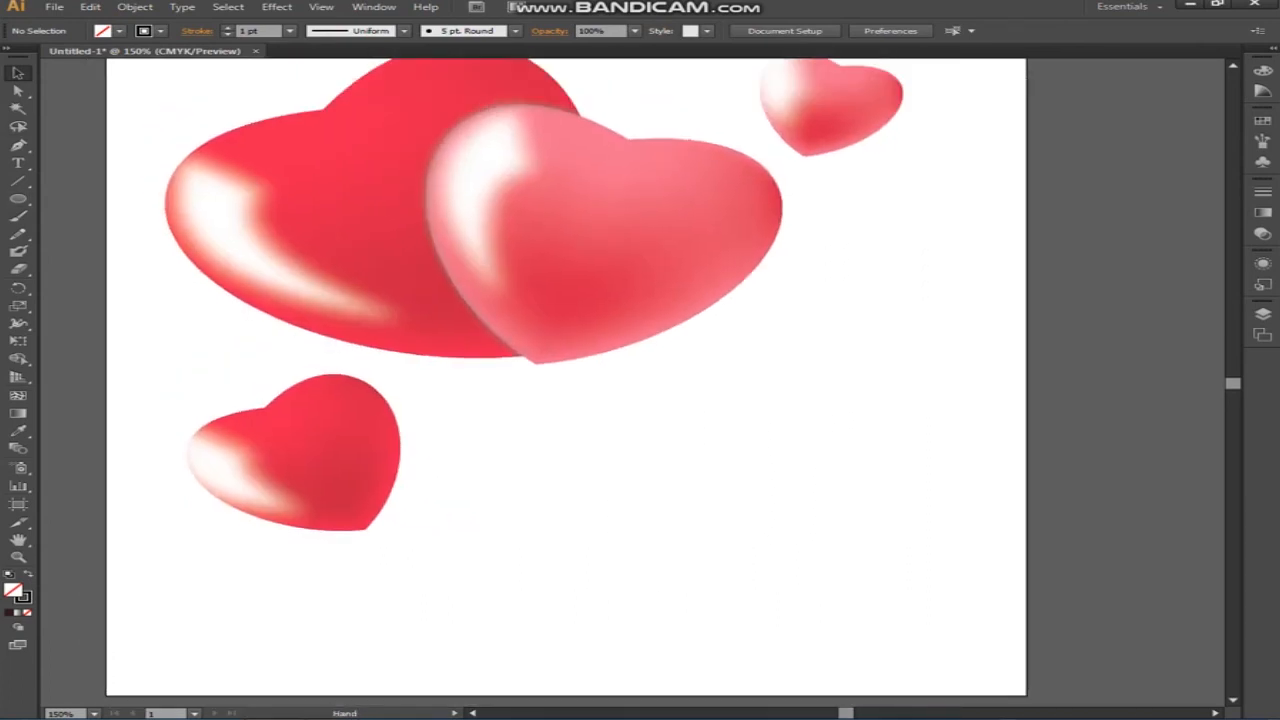
{"action": "left_click", "coordinate": [300, 450]}
{"action": "left_click_drag", "start_coordinate": [351, 358], "coordinate": [783, 100]}
{"action": "scroll", "coordinate": [783, 100], "scroll_direction": "up", "scroll_amount": 1}
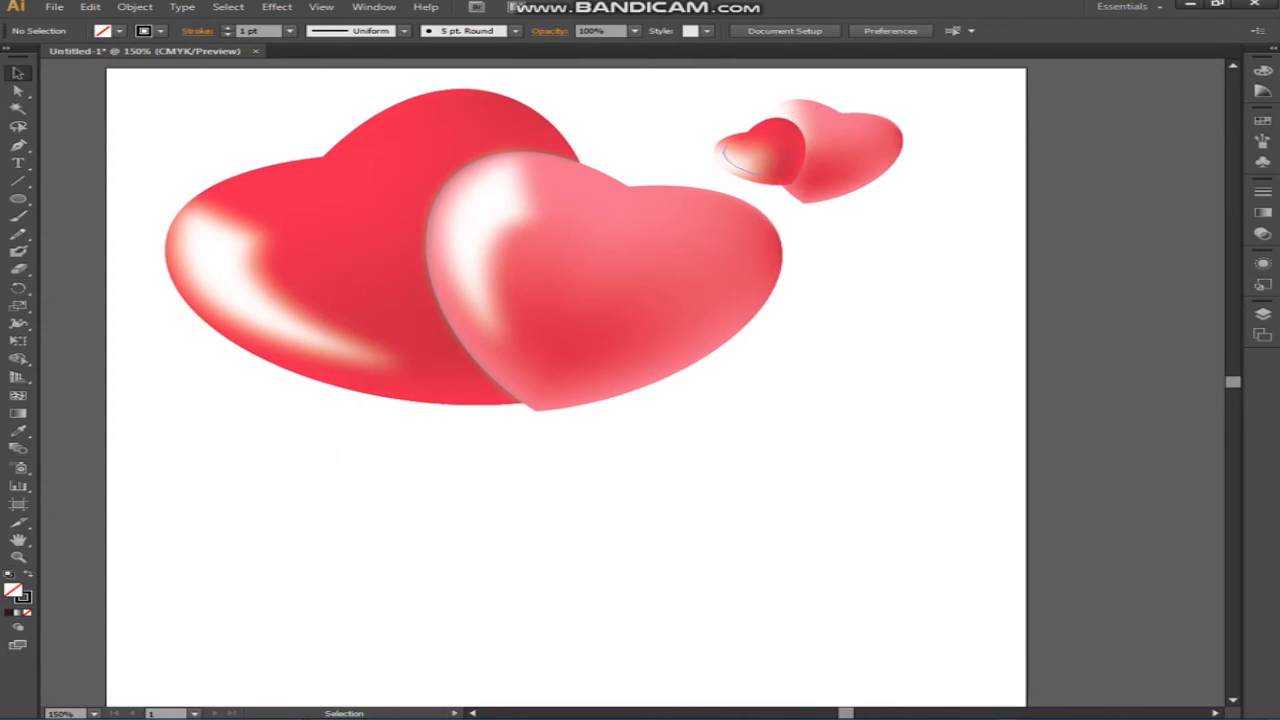
Shift the small red heart slightly to the left over the small pink heart
{"action": "left_click_drag", "start_coordinate": [752, 165], "coordinate": [743, 165]}
{"action": "left_click", "coordinate": [817, 235]}
Trace the right edge of the small red heart with a curved Pen path from its upper lobe to its bottom tip
{"action": "key", "text": "ctrl+plus"}
{"action": "key", "text": "ctrl+plus"}
{"action": "key", "text": "ctrl+plus"}
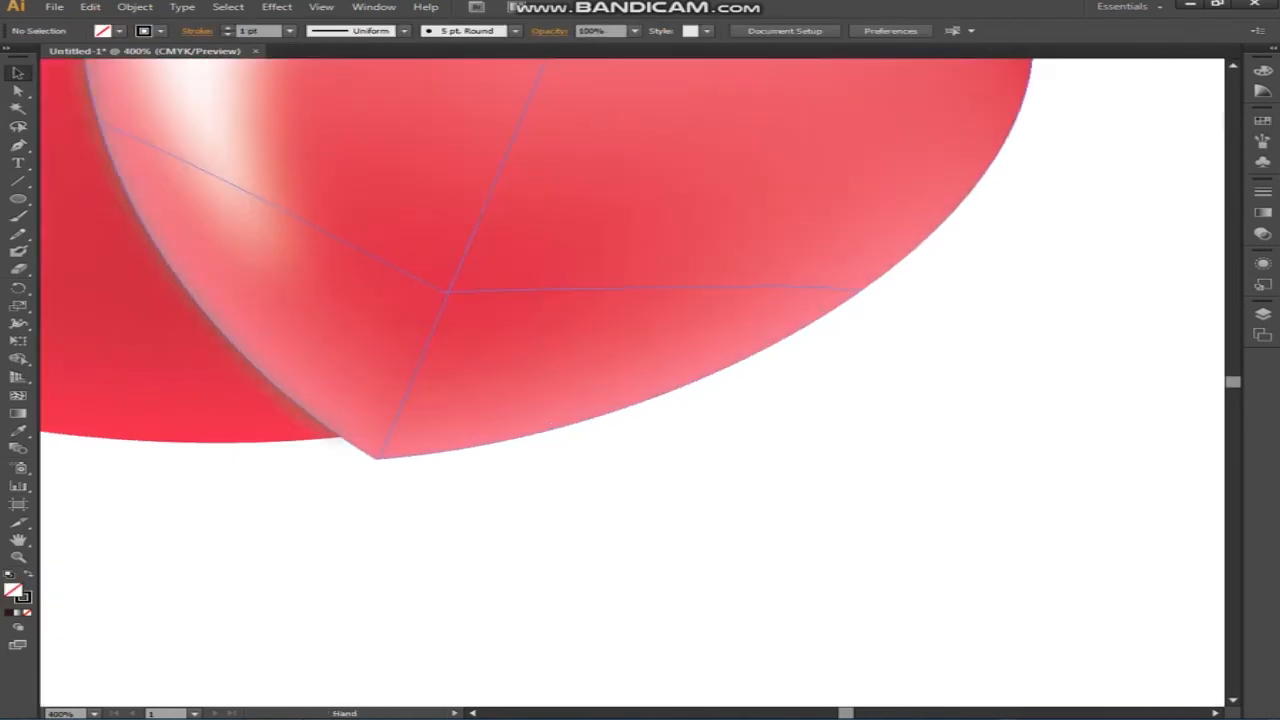
{"action": "key", "text": "ctrl+minus"}
{"action": "key", "text": "ctrl+minus"}
{"action": "key", "text": "ctrl+plus"}
{"action": "key", "text": "ctrl+plus"}
{"action": "left_click_drag", "start_coordinate": [744, 507], "coordinate": [708, 370]}
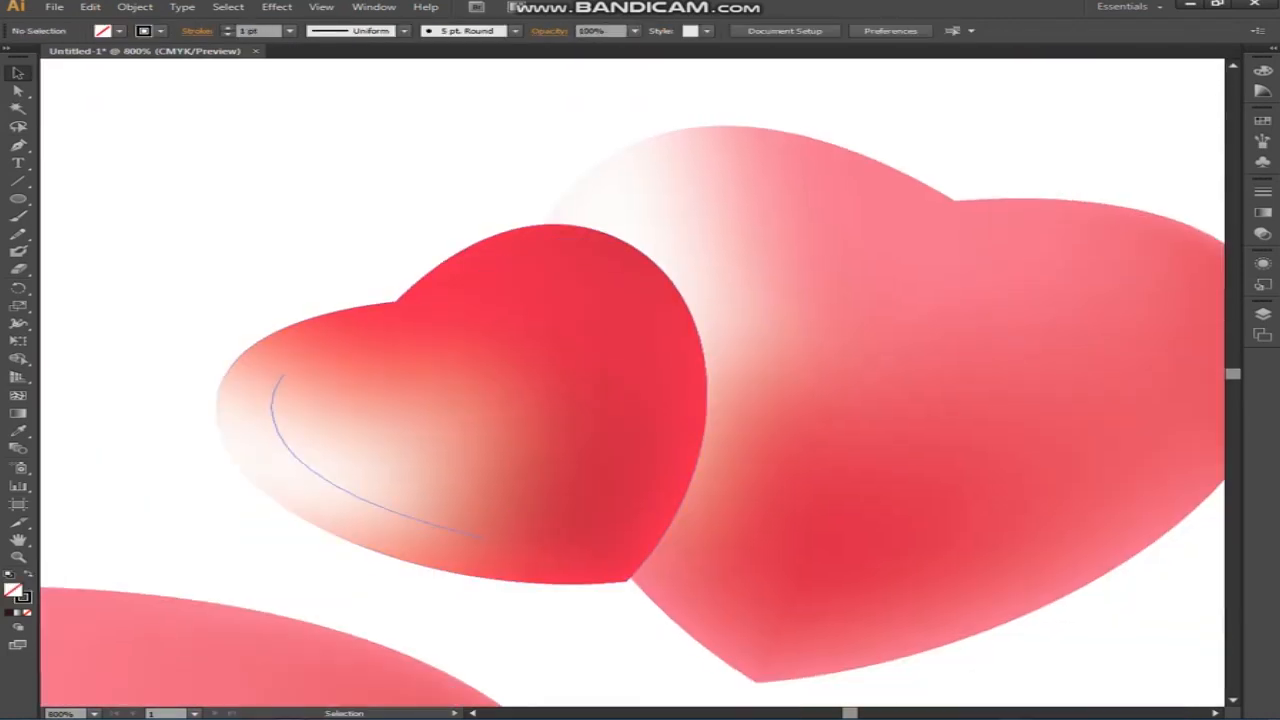
{"action": "left_click", "coordinate": [785, 340]}
{"action": "key", "text": "p"}
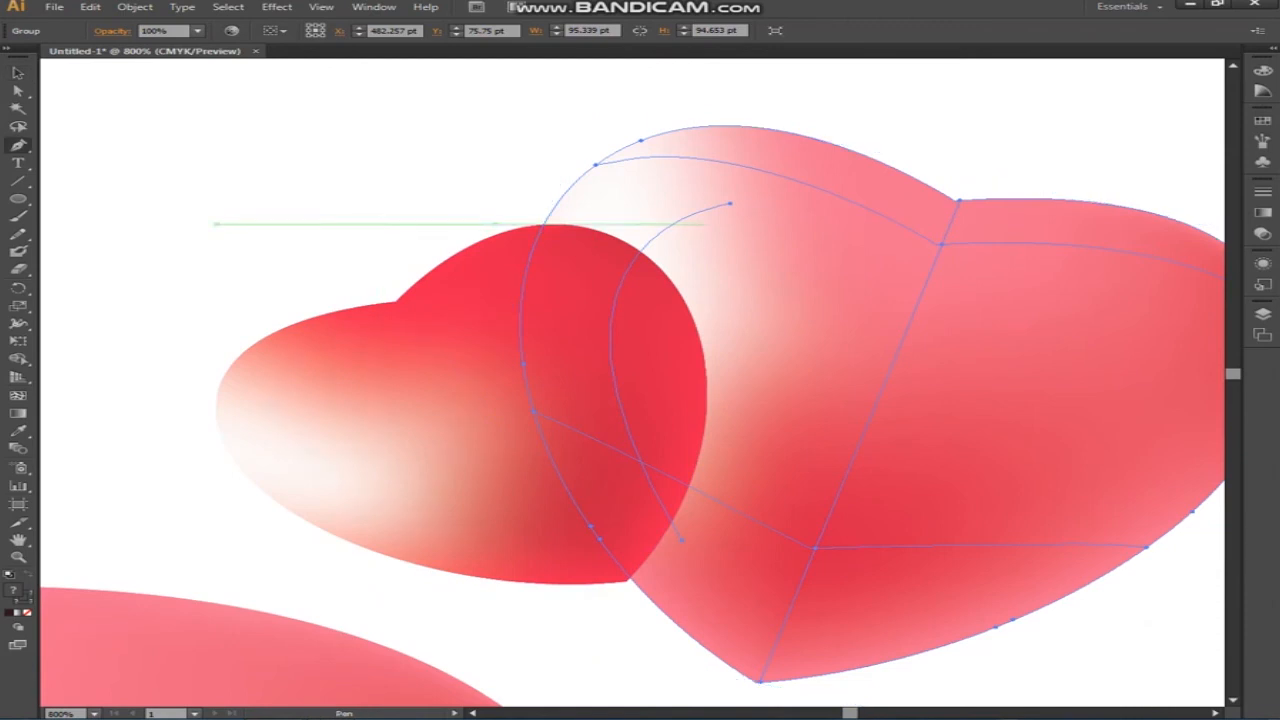
{"action": "left_click", "coordinate": [545, 224]}
{"action": "mouse_move", "coordinate": [700, 341]}
{"action": "left_mouse_down"}
{"action": "mouse_move", "coordinate": [716, 465]}
{"action": "mouse_move", "coordinate": [720, 430]}
{"action": "mouse_move", "coordinate": [730, 472]}
{"action": "left_mouse_up"}
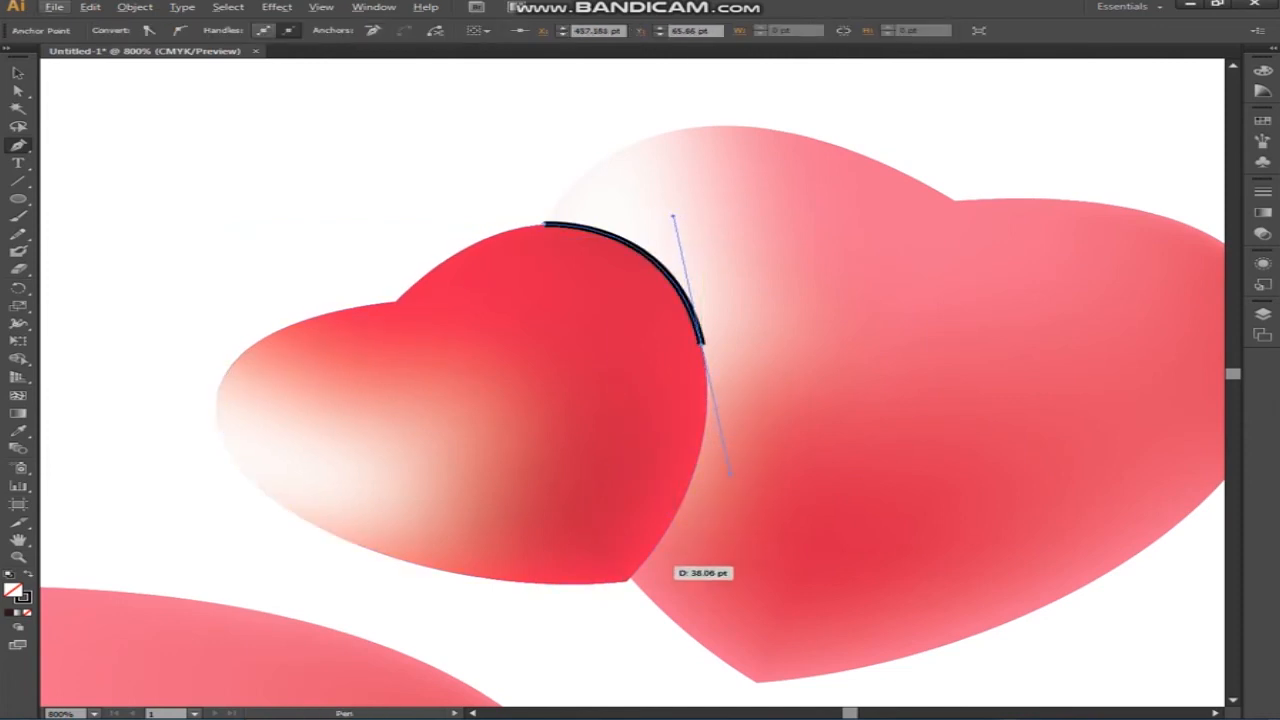
{"action": "mouse_move", "coordinate": [626, 579]}
{"action": "left_mouse_down"}
{"action": "mouse_move", "coordinate": [612, 631]}
{"action": "mouse_move", "coordinate": [604, 611]}
{"action": "left_mouse_up"}
Apply a Gaussian Blur with a radius of 8.7 pixels to the traced edge and send it behind the small red heart
{"action": "left_click", "coordinate": [277, 7]}
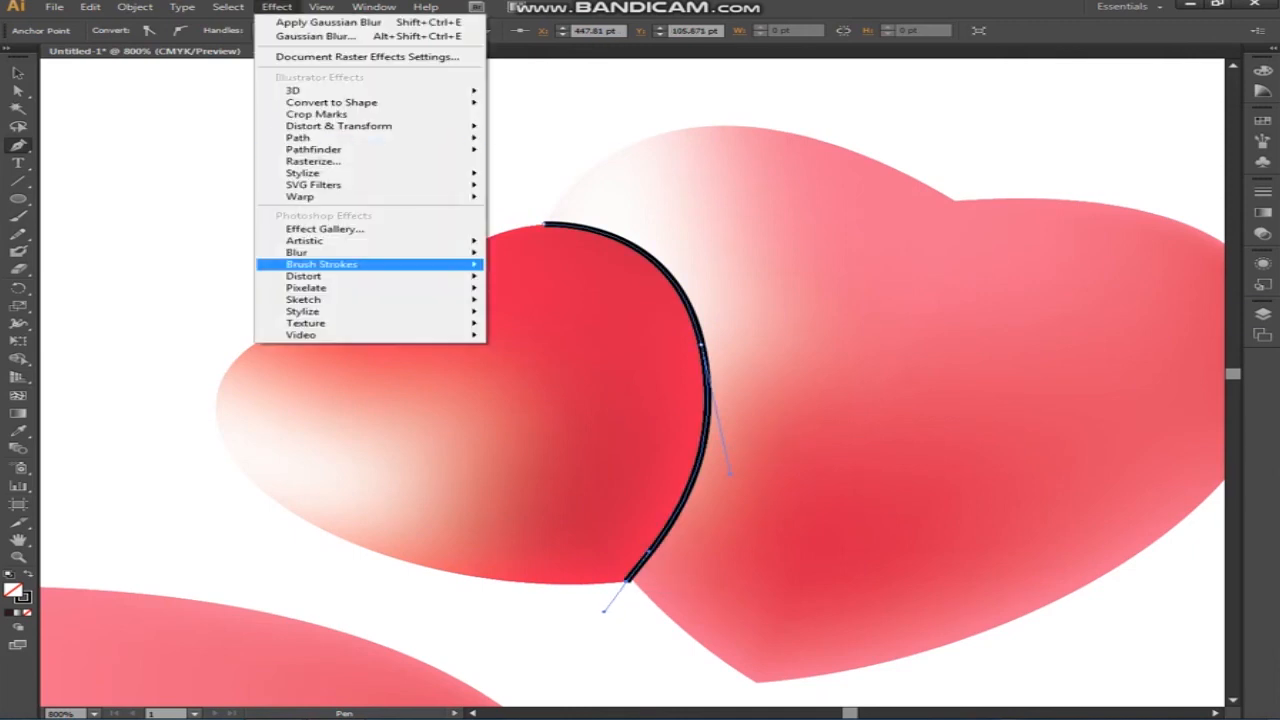
{"action": "left_click", "coordinate": [555, 254]}
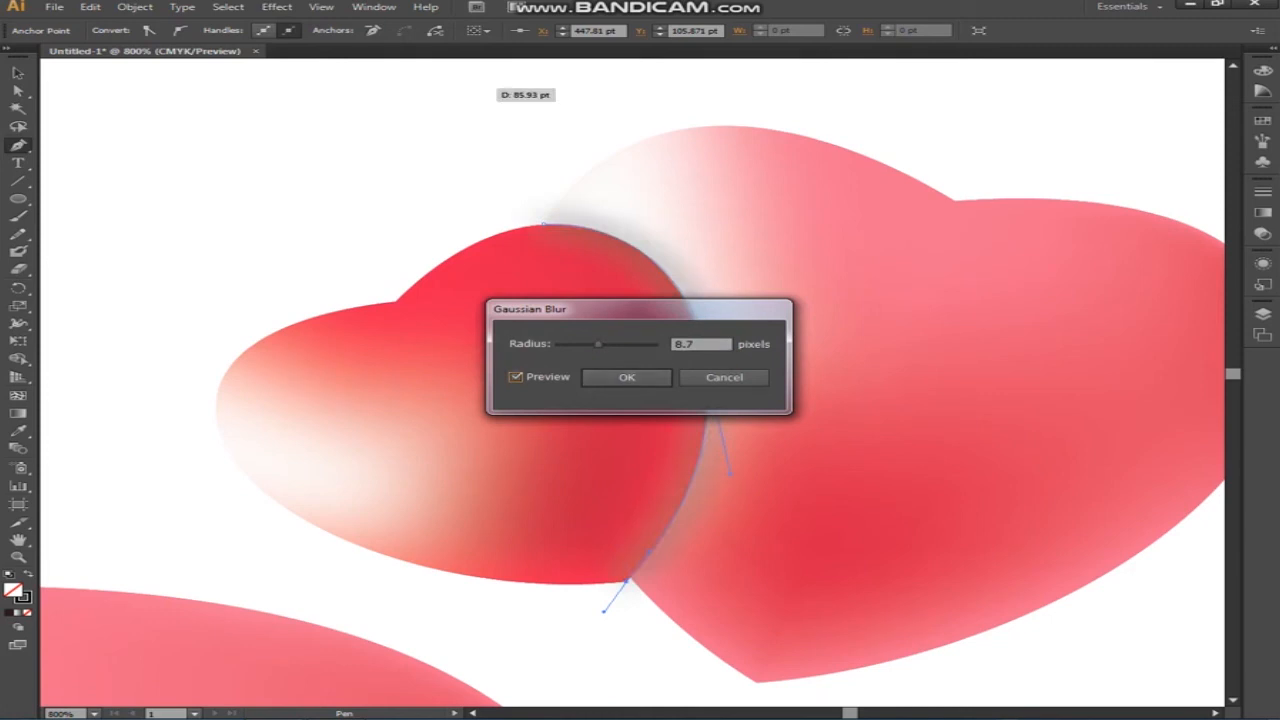
{"action": "left_click", "coordinate": [627, 377]}
{"action": "key", "text": "ctrl+["}
{"action": "key", "text": "ctrl+]"}
{"action": "key", "text": "ctrl+["}
{"action": "left_click", "coordinate": [414, 137]}
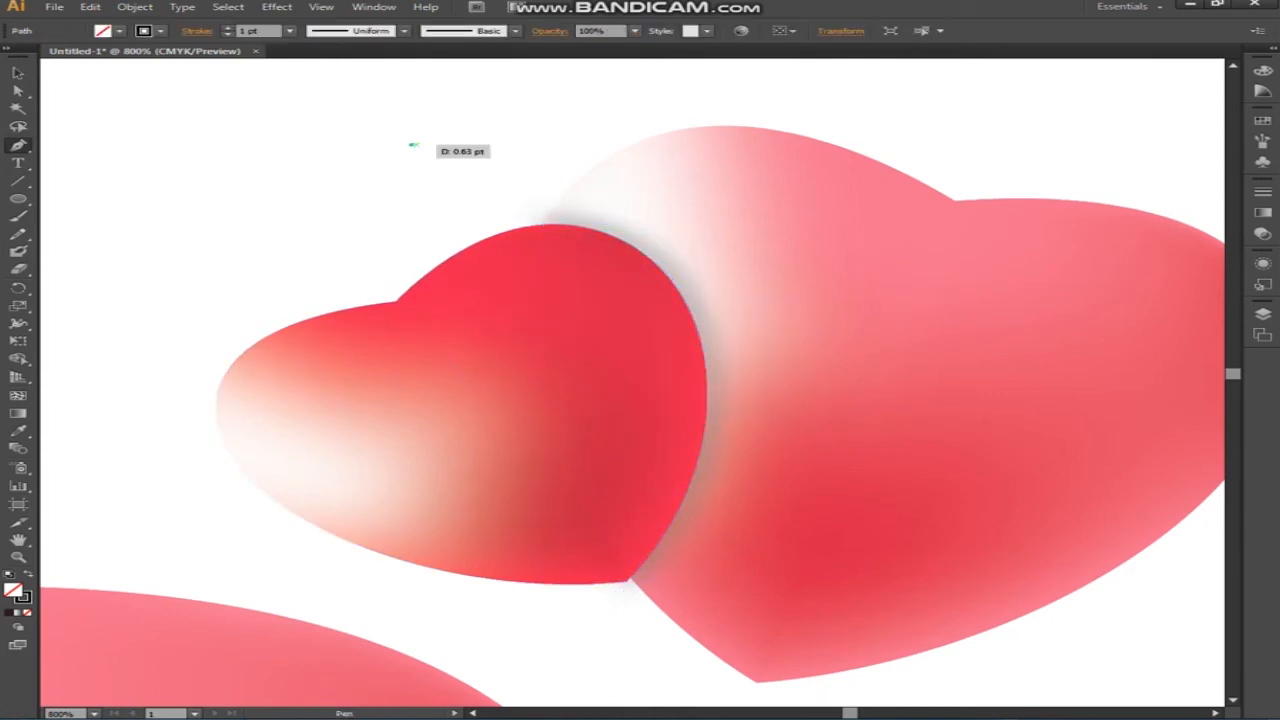
Draw a rectangle slightly larger than the artboard, covering all the hearts
{"action": "key", "text": "ctrl+minus"}
{"action": "key", "text": "ctrl+minus"}
{"action": "key", "text": "ctrl+minus"}
{"action": "left_click_drag", "start_coordinate": [172, 406], "coordinate": [774, 309]}
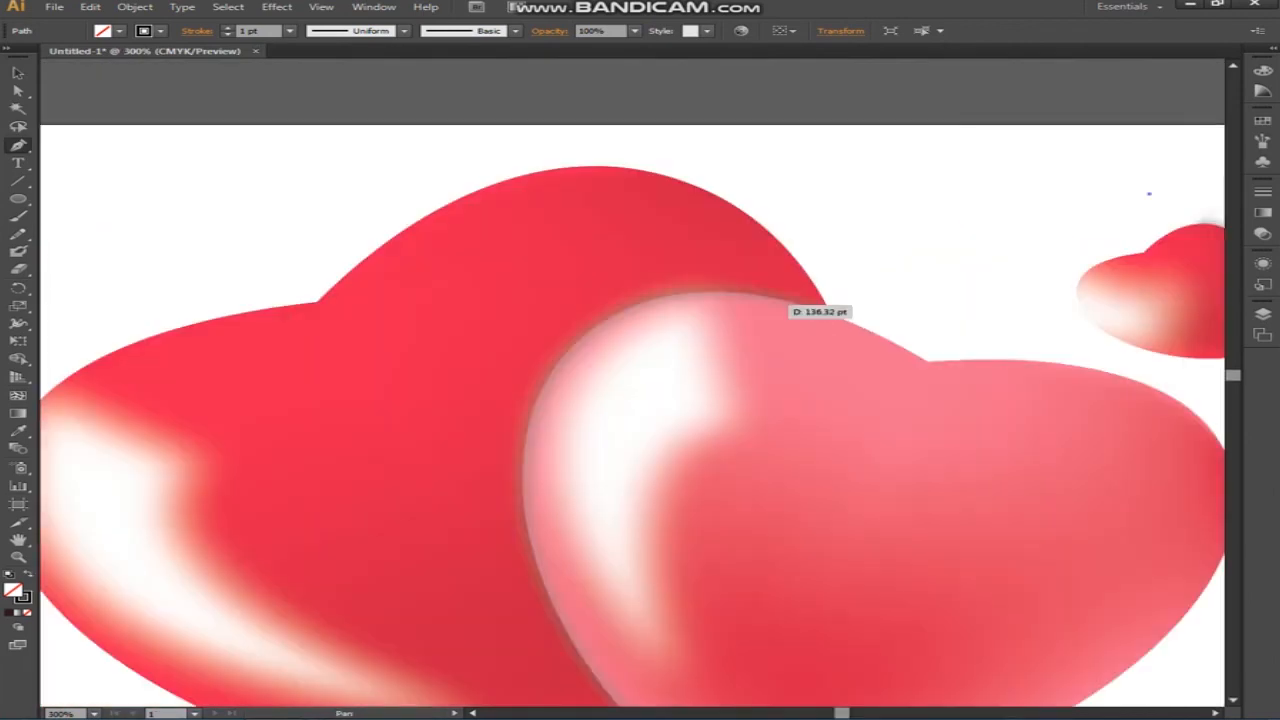
{"action": "key", "text": "ctrl+minus"}
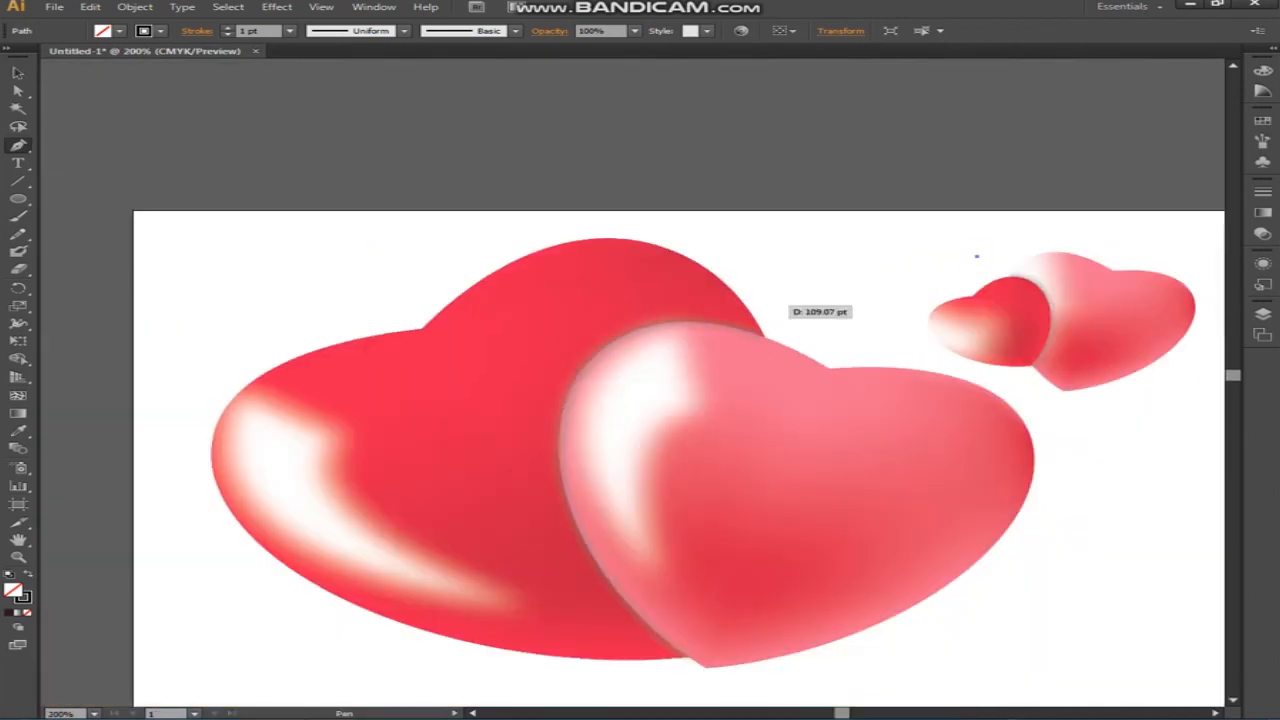
{"action": "key", "text": "m"}
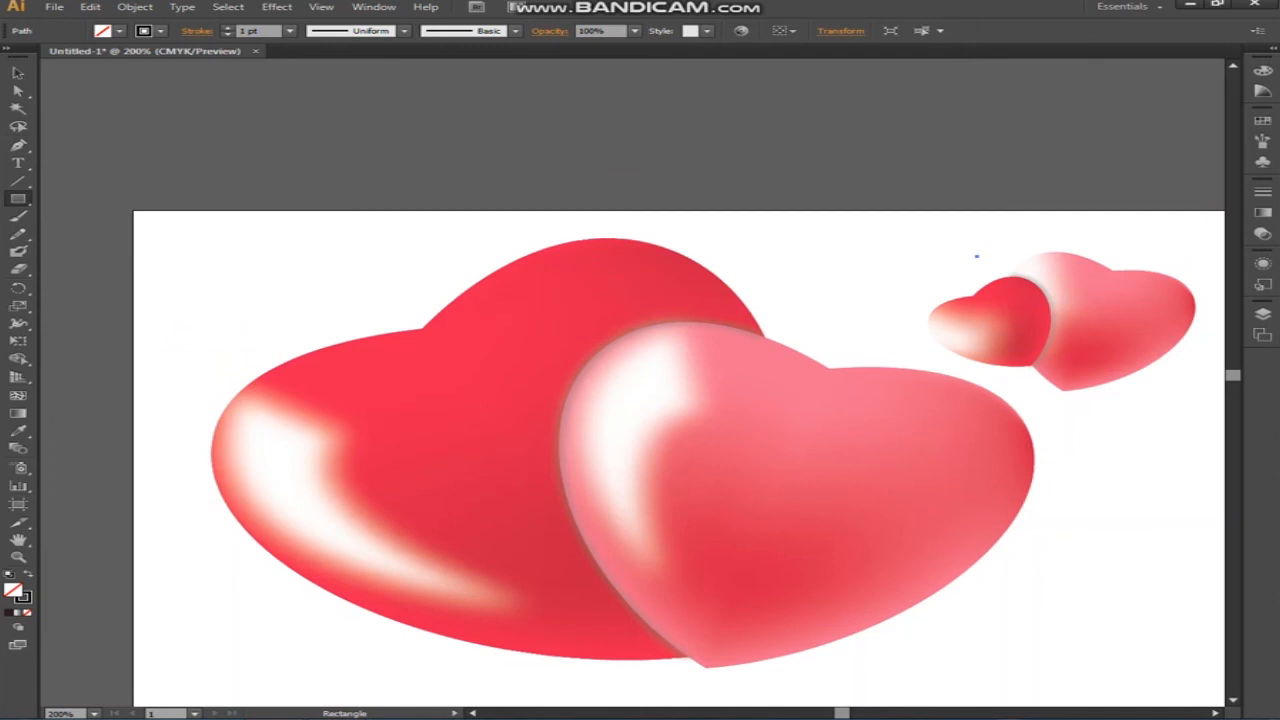
{"action": "key", "text": "p"}
{"action": "key", "text": "ctrl+minus"}
{"action": "left_click_drag", "start_coordinate": [640, 400], "coordinate": [514, 265]}
{"action": "key", "text": "m"}
{"action": "left_click_drag", "start_coordinate": [130, 119], "coordinate": [1051, 677]}
{"action": "scroll", "coordinate": [602, 393], "scroll_direction": "up", "scroll_amount": 3}
{"action": "scroll", "coordinate": [602, 392], "scroll_direction": "up", "scroll_amount": 2}
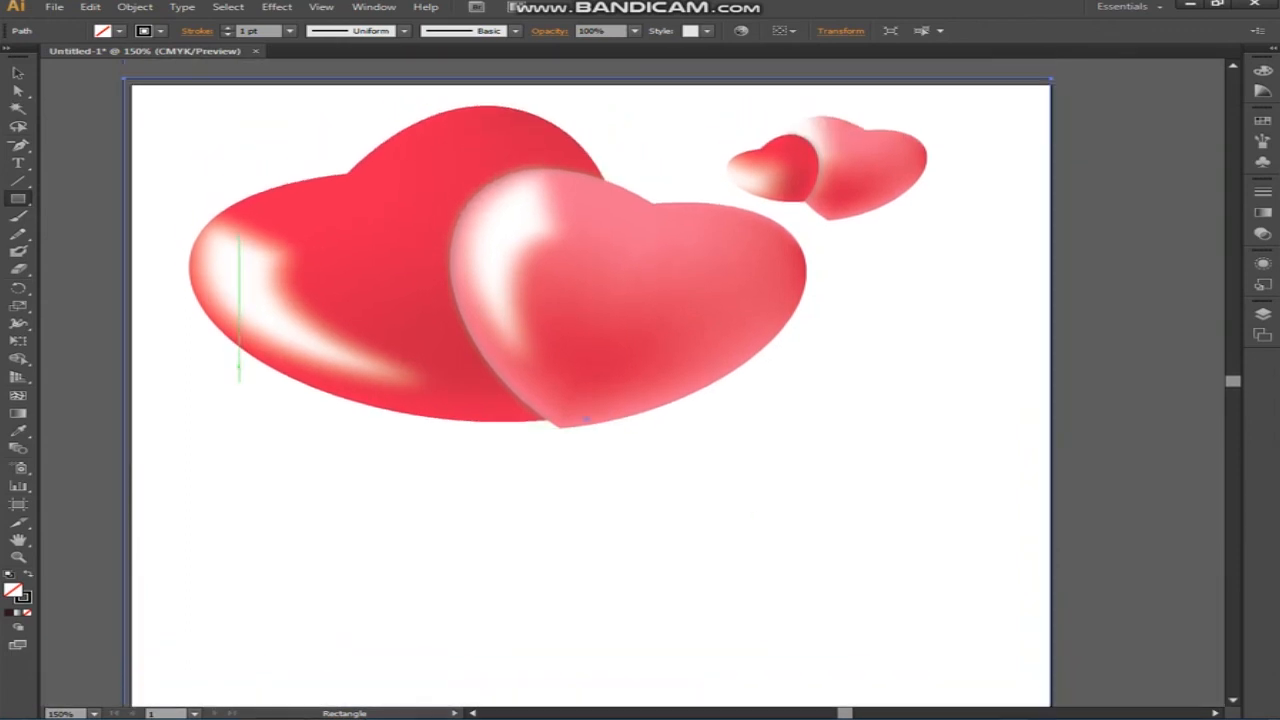
Fill the rectangle with the blue-to-white linear gradient and send it to the back behind all the hearts
{"action": "left_click", "coordinate": [118, 30]}
{"action": "left_click", "coordinate": [40, 87]}
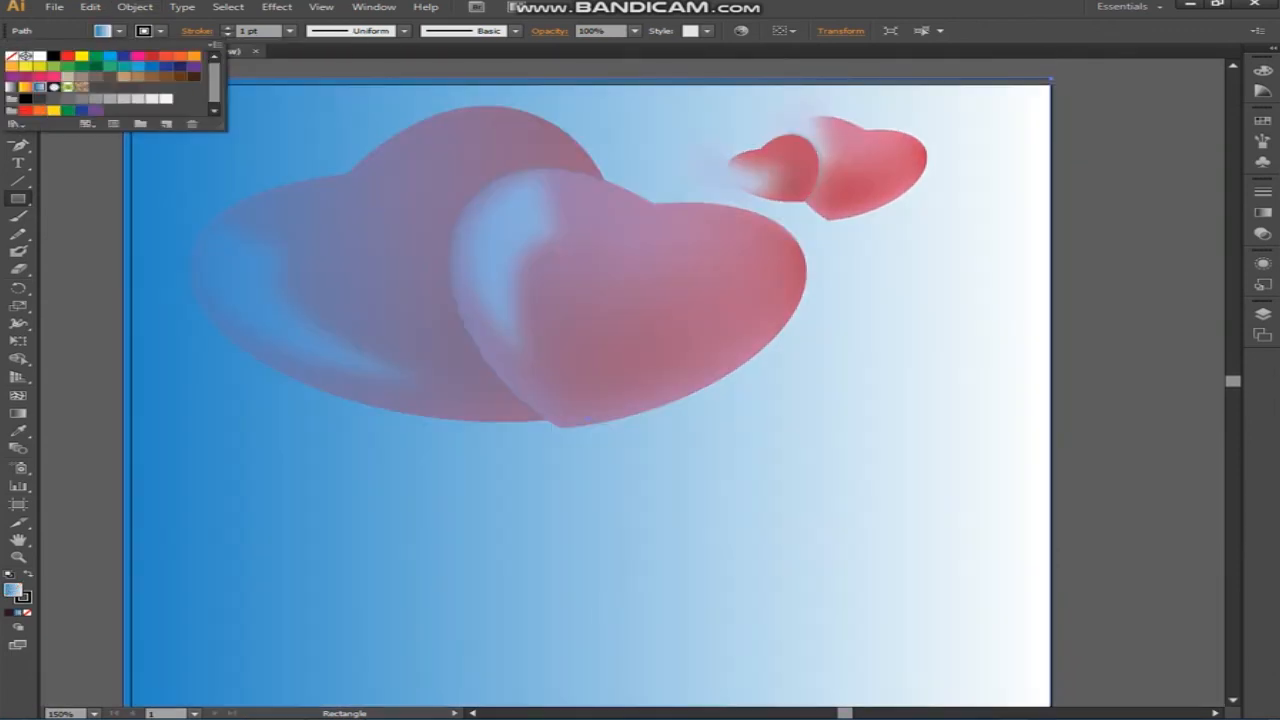
{"action": "left_click", "coordinate": [76, 190]}
{"action": "left_click", "coordinate": [18, 73]}
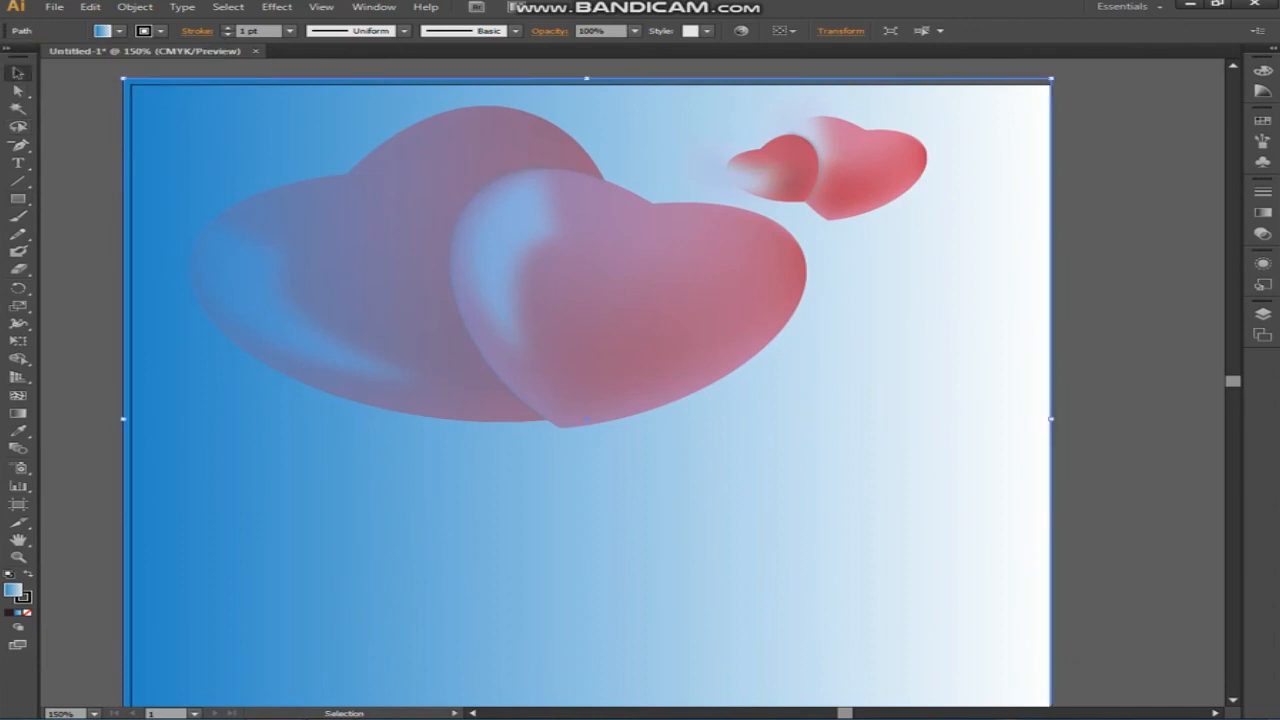
{"action": "key", "text": "ctrl+p"}
{"action": "key", "text": "Escape"}
{"action": "key", "text": "ctrl+shift+bracketleft"}
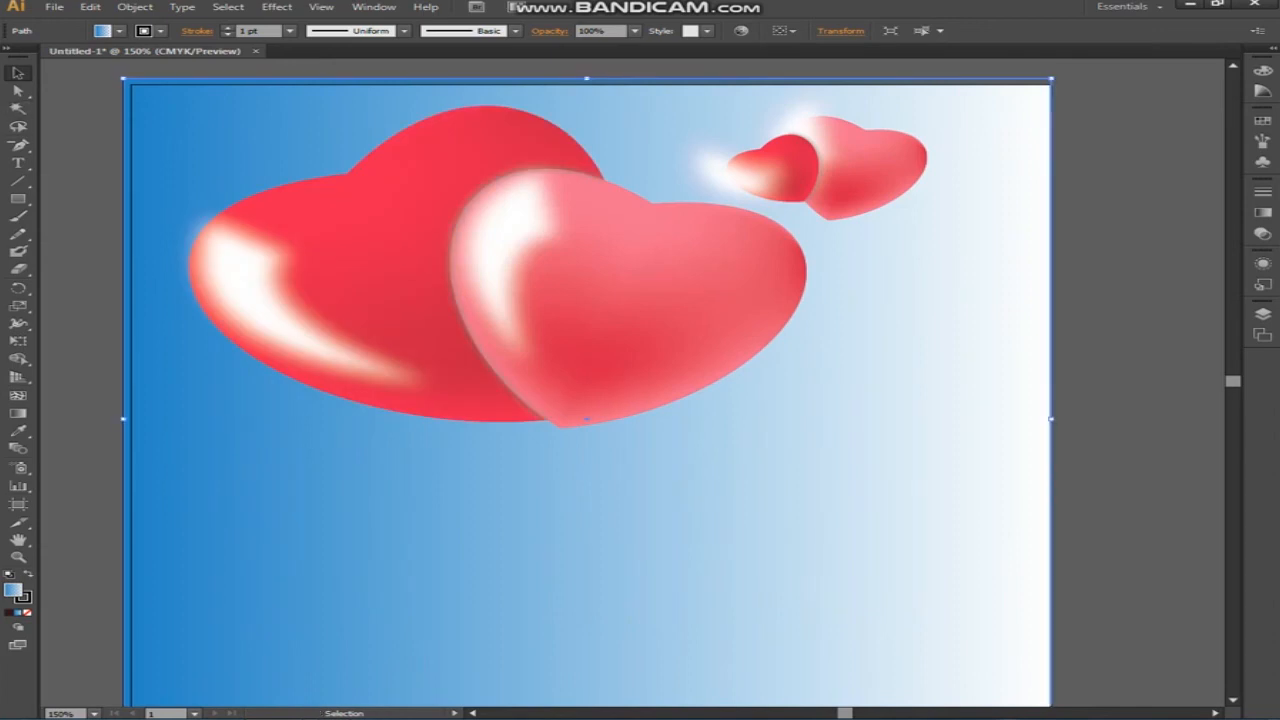
Shrink the white highlight inside the small pink heart's group and position it within the heart's left lobe
{"action": "left_click", "coordinate": [778, 168]}
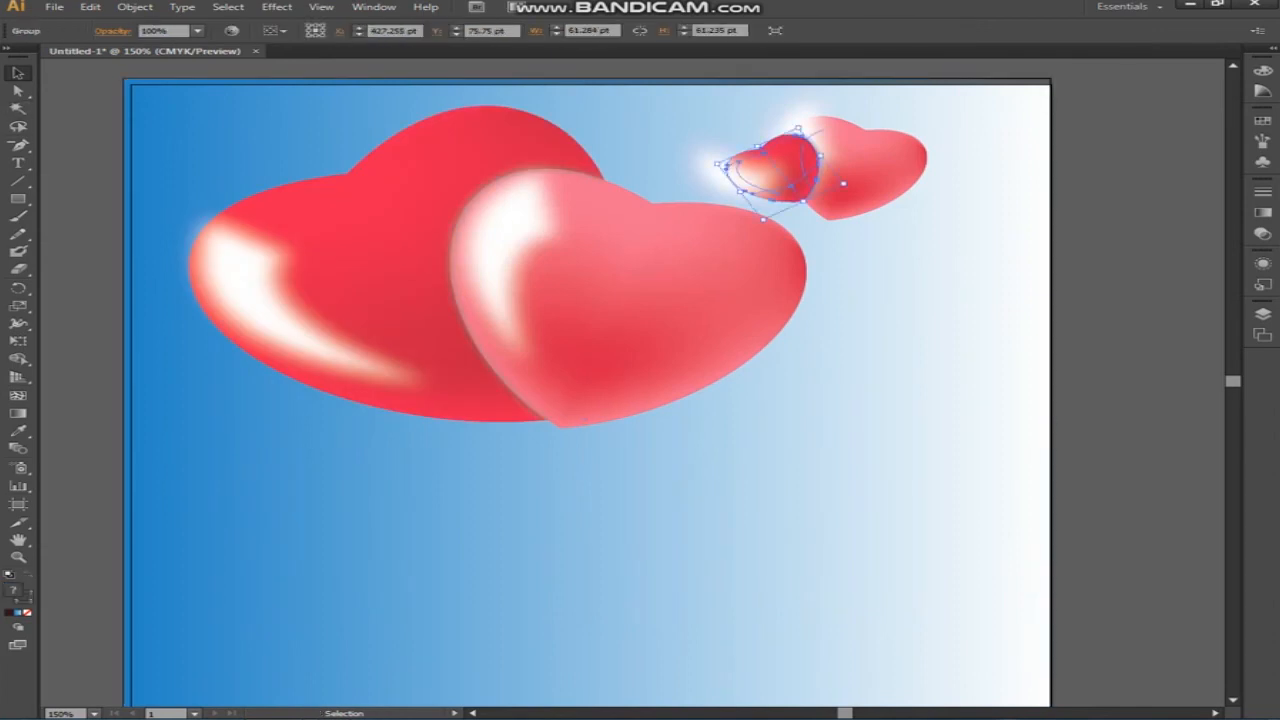
{"action": "key", "text": "ctrl+plus"}
{"action": "key", "text": "ctrl+plus"}
{"action": "key", "text": "ctrl+plus"}
{"action": "left_click_drag", "start_coordinate": [985, 62], "coordinate": [282, 706]}
{"action": "left_click_drag", "start_coordinate": [491, 499], "coordinate": [711, 429]}
{"action": "left_click", "coordinate": [711, 429]}
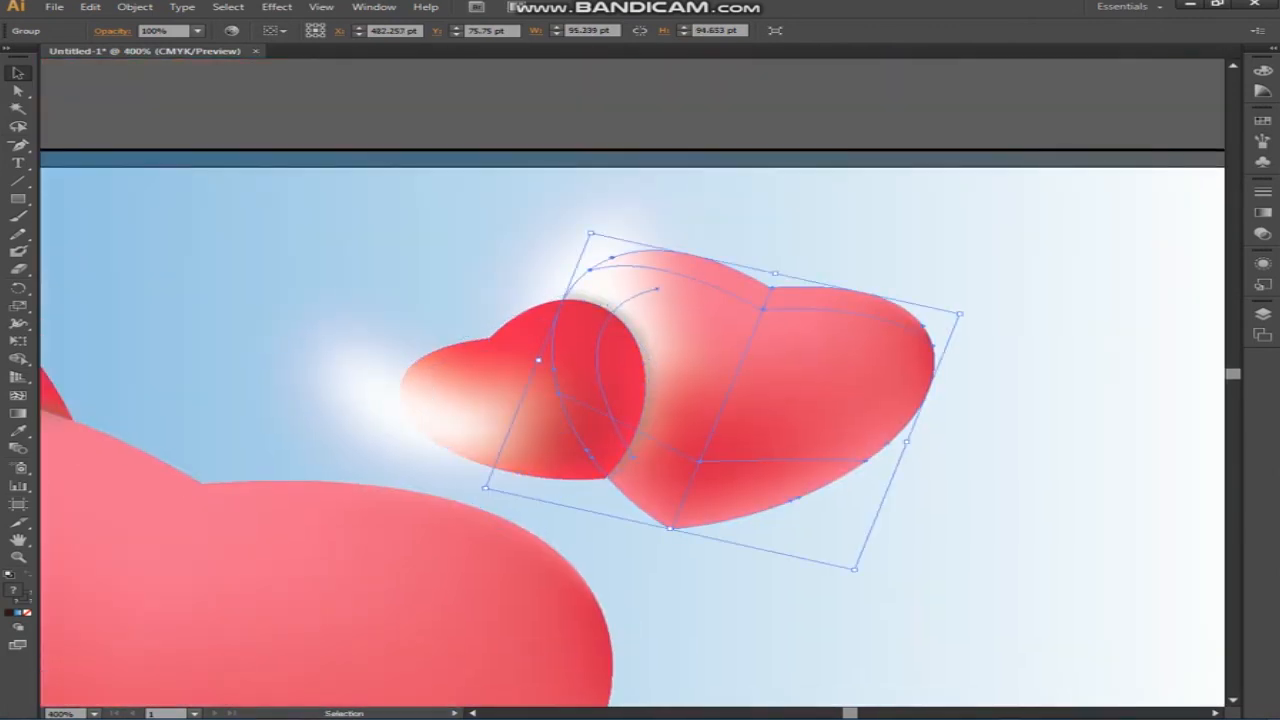
{"action": "double_click", "coordinate": [680, 372]}
{"action": "mouse_move", "coordinate": [610, 318]}
{"action": "left_mouse_down"}
{"action": "mouse_move", "coordinate": [664, 318]}
{"action": "mouse_move", "coordinate": [619, 324]}
{"action": "left_mouse_up"}
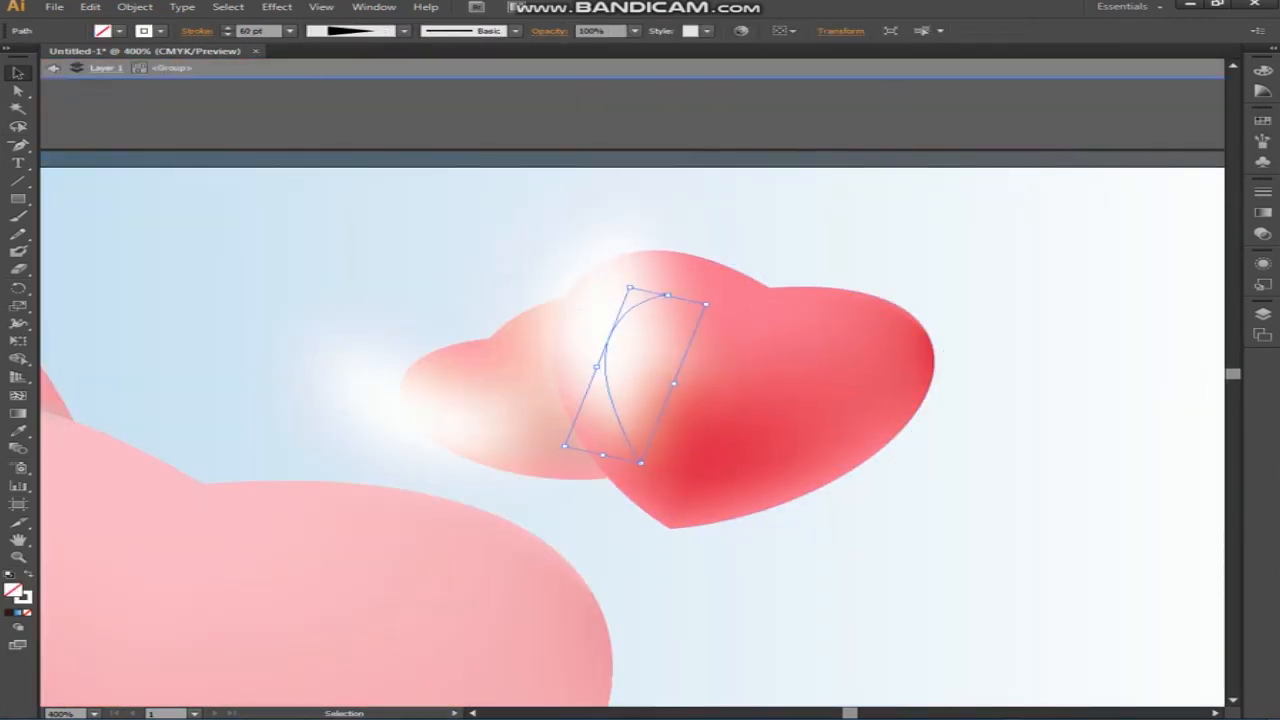
{"action": "left_click_drag", "start_coordinate": [706, 303], "coordinate": [665, 336]}
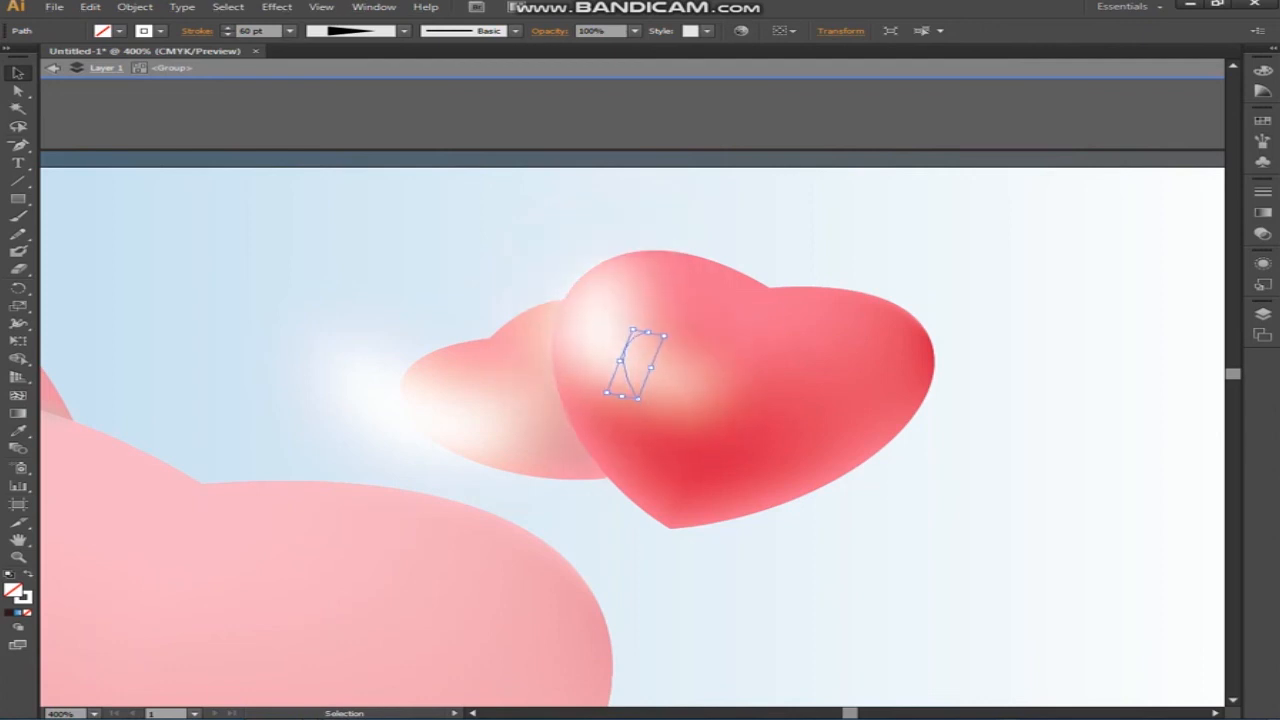
{"action": "left_click_drag", "start_coordinate": [653, 407], "coordinate": [639, 414]}
{"action": "left_click", "coordinate": [600, 540]}
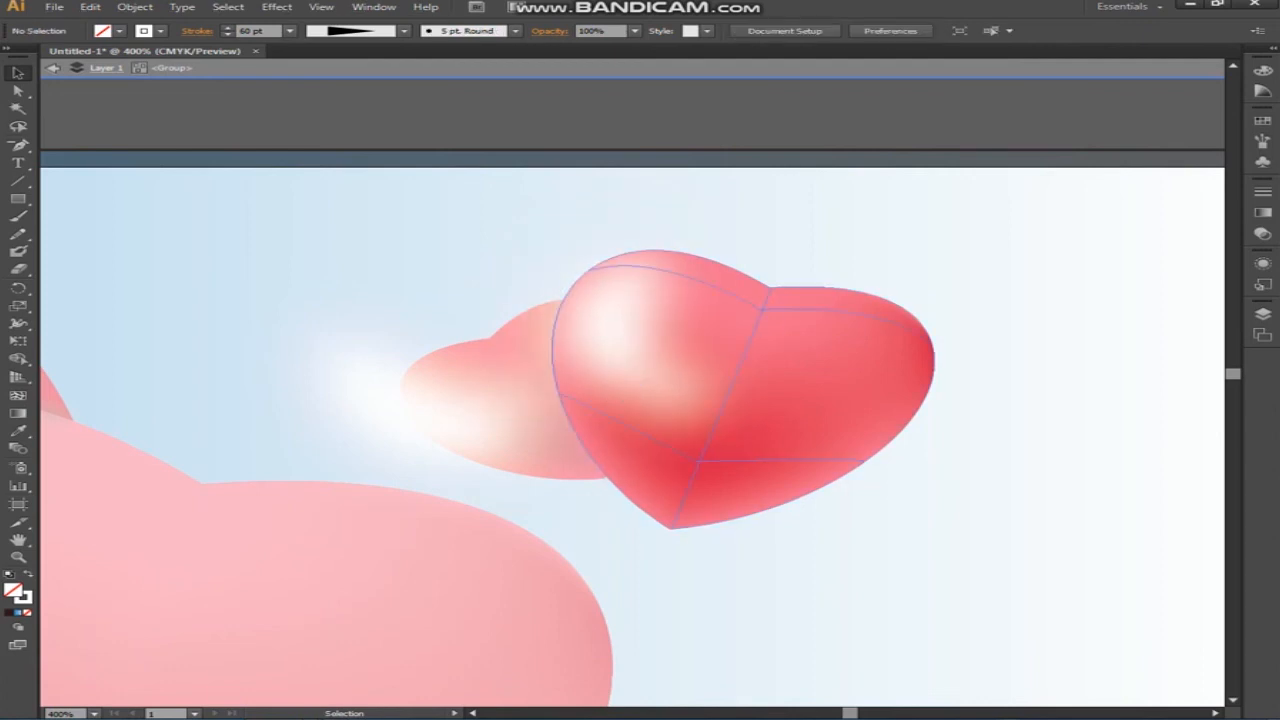
Shrink the white highlight inside the small red heart's group and leave the group's isolated editing
{"action": "double_click", "coordinate": [440, 421]}
{"action": "left_click_drag", "start_coordinate": [439, 421], "coordinate": [541, 424]}
{"action": "double_click", "coordinate": [541, 424]}
{"action": "left_click", "coordinate": [549, 418]}
{"action": "left_click_drag", "start_coordinate": [560, 367], "coordinate": [582, 412]}
{"action": "double_click", "coordinate": [575, 391]}
{"action": "double_click", "coordinate": [480, 290]}
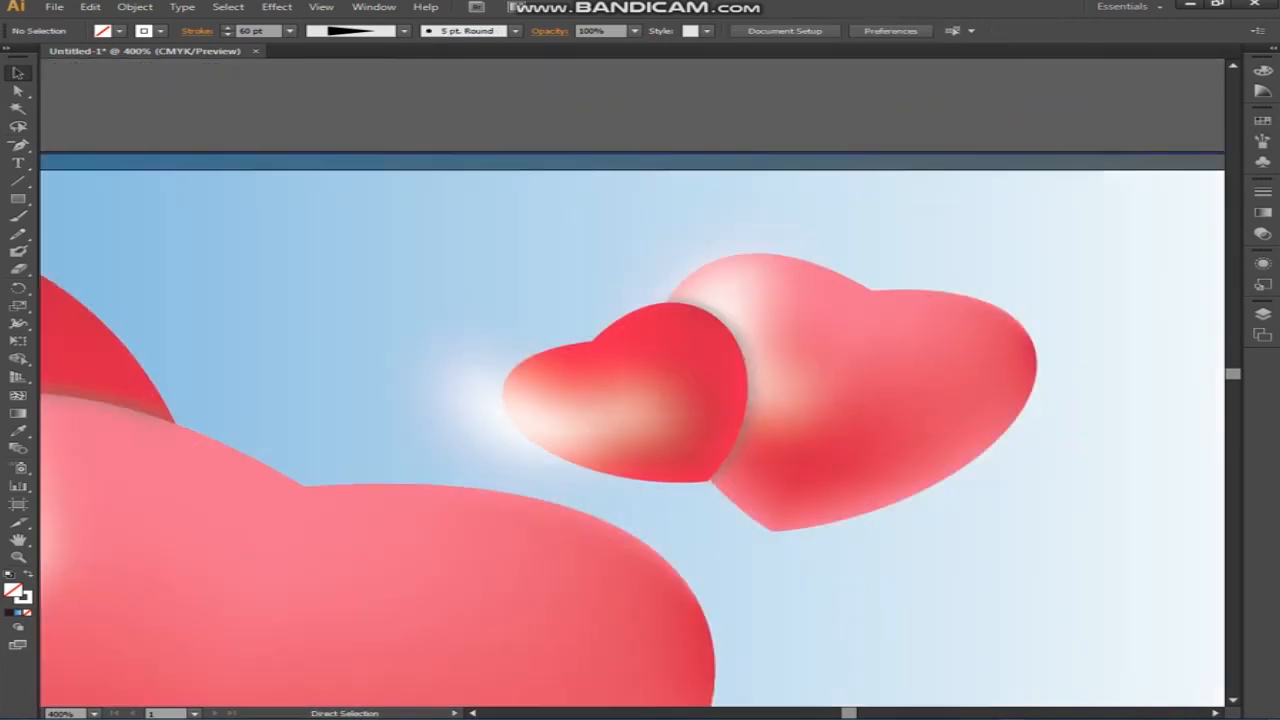
Shift the small red heart's white highlight slightly to the right, farther into the heart
{"action": "key", "text": "ctrl+minus"}
{"action": "key", "text": "ctrl+minus"}
{"action": "key", "text": "ctrl+minus"}
{"action": "key", "text": "ctrl+minus"}
{"action": "key", "text": "ctrl+equal"}
{"action": "key", "text": "ctrl+equal"}
{"action": "key", "text": "ctrl+equal"}
{"action": "key", "text": "ctrl+equal"}
{"action": "key", "text": "ctrl+equal"}
{"action": "key", "text": "ctrl+equal"}
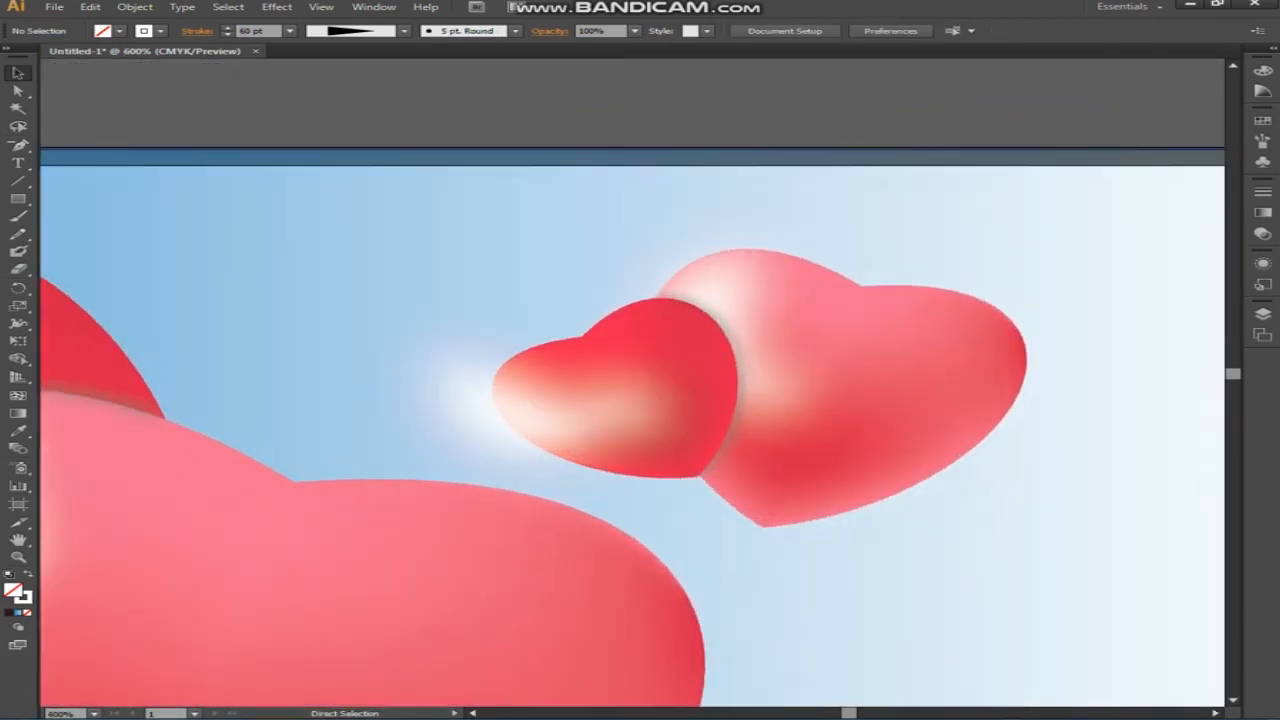
{"action": "double_click", "coordinate": [360, 390]}
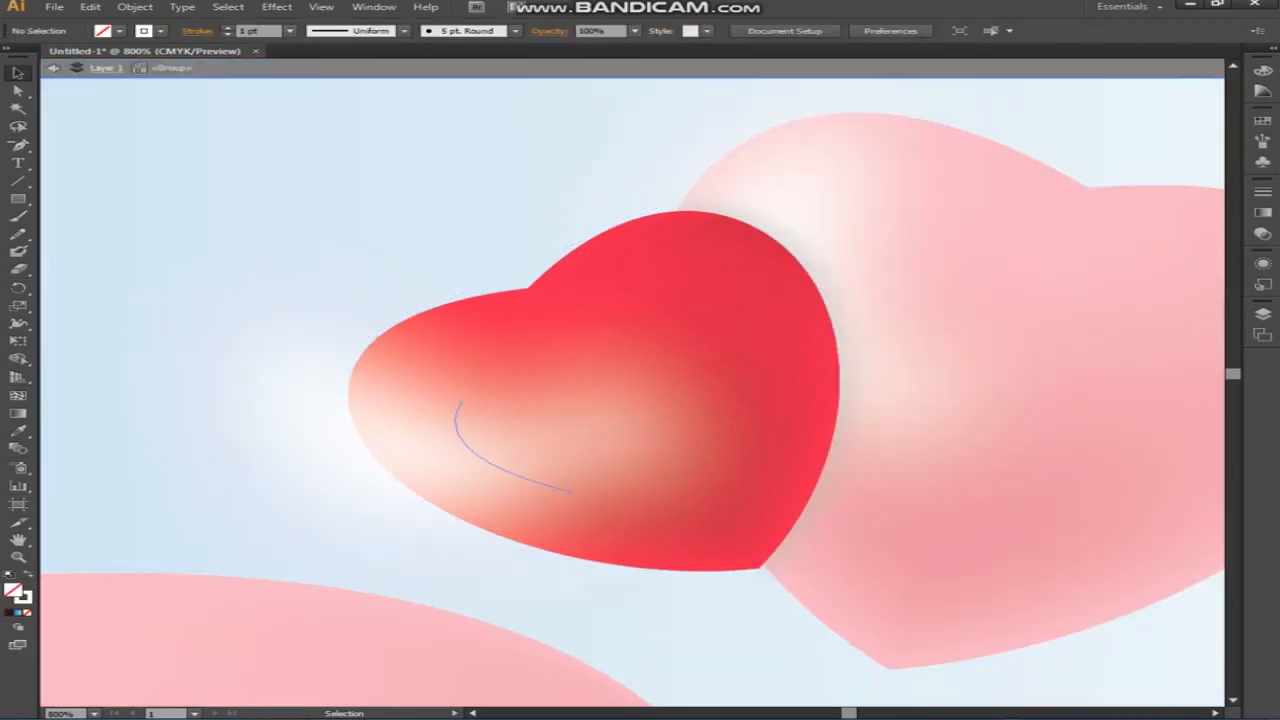
{"action": "left_click_drag", "start_coordinate": [470, 400], "coordinate": [520, 420]}
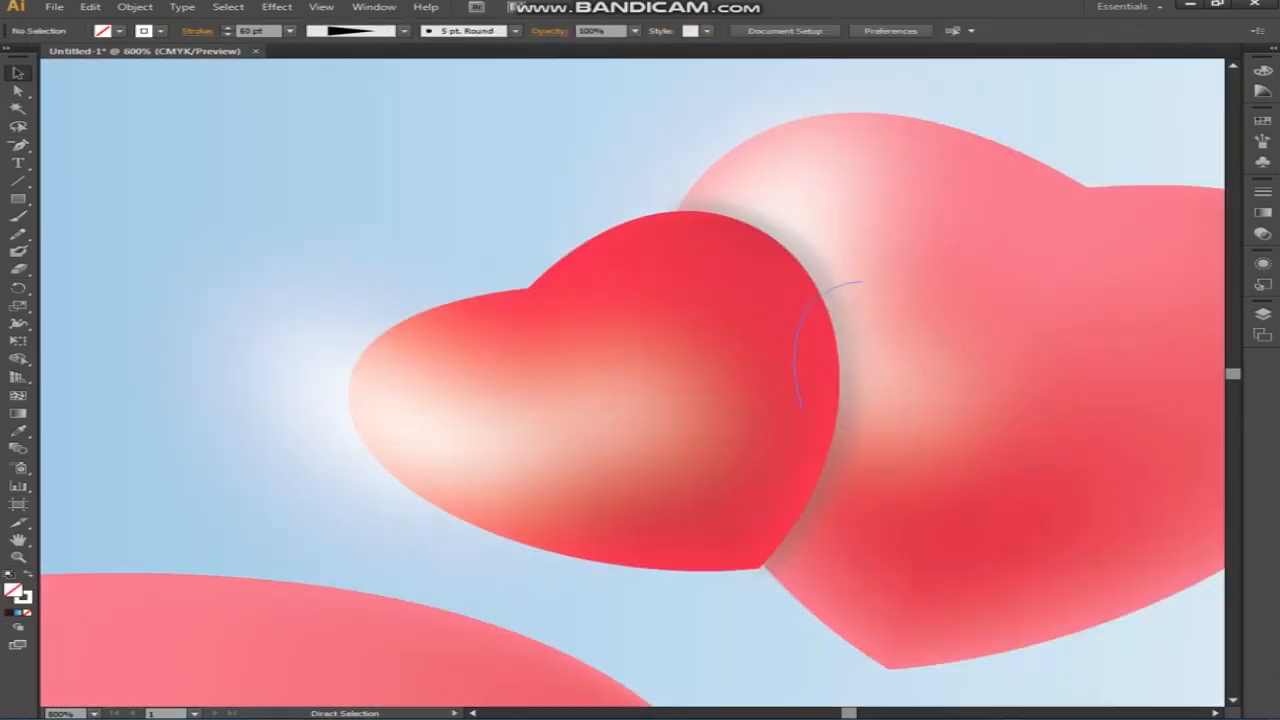
{"action": "key", "text": "ctrl+minus"}
{"action": "key", "text": "ctrl+minus"}
{"action": "key", "text": "ctrl+minus"}
{"action": "key", "text": "ctrl+minus"}
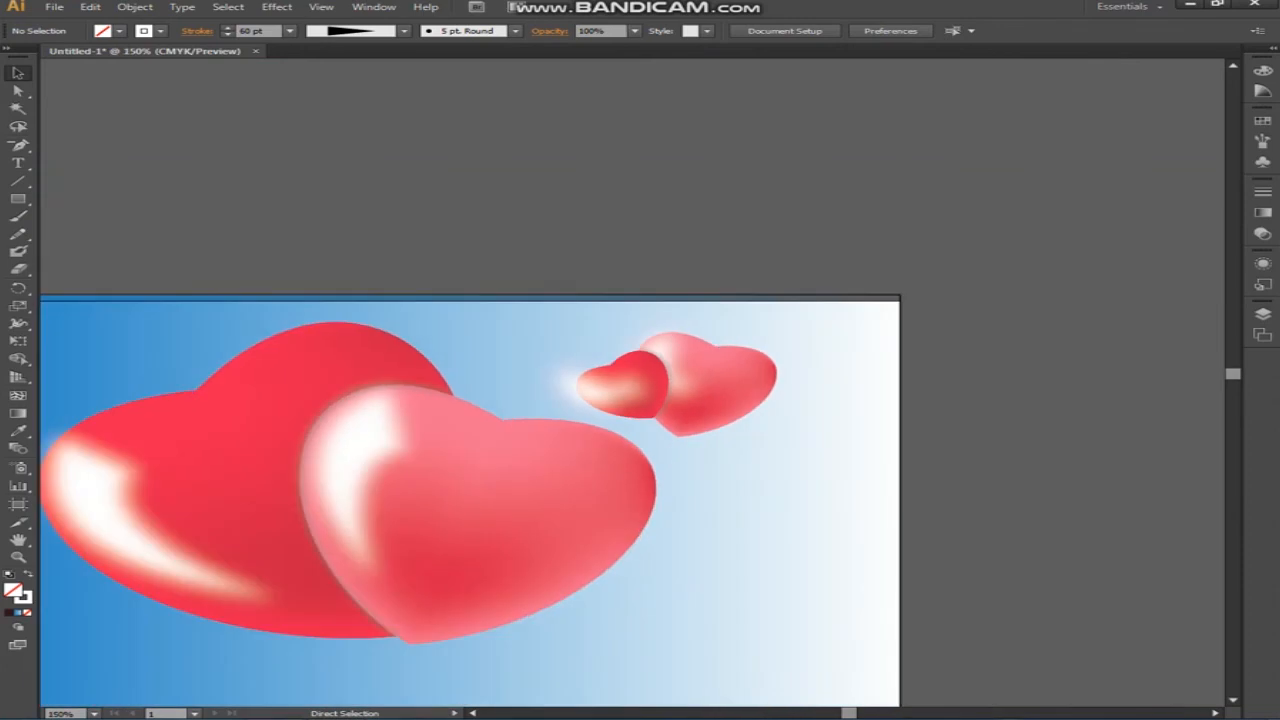
{"action": "left_click_drag", "start_coordinate": [470, 500], "coordinate": [607, 339]}
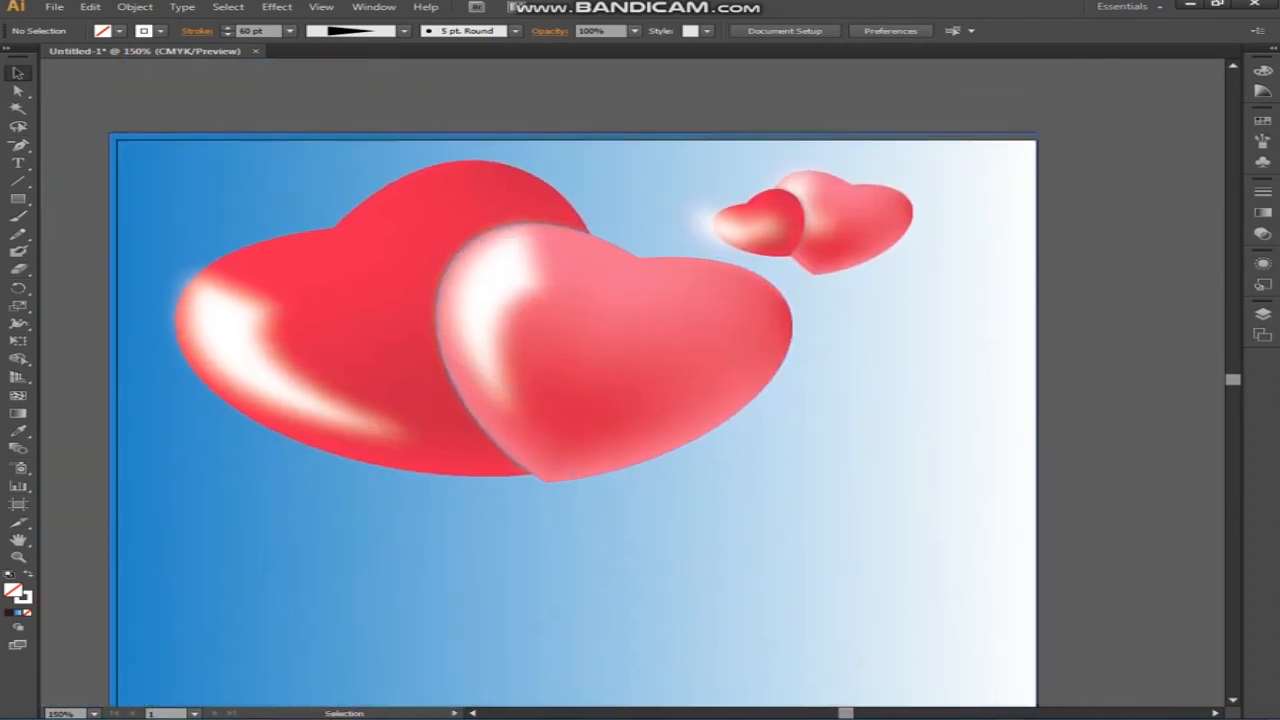